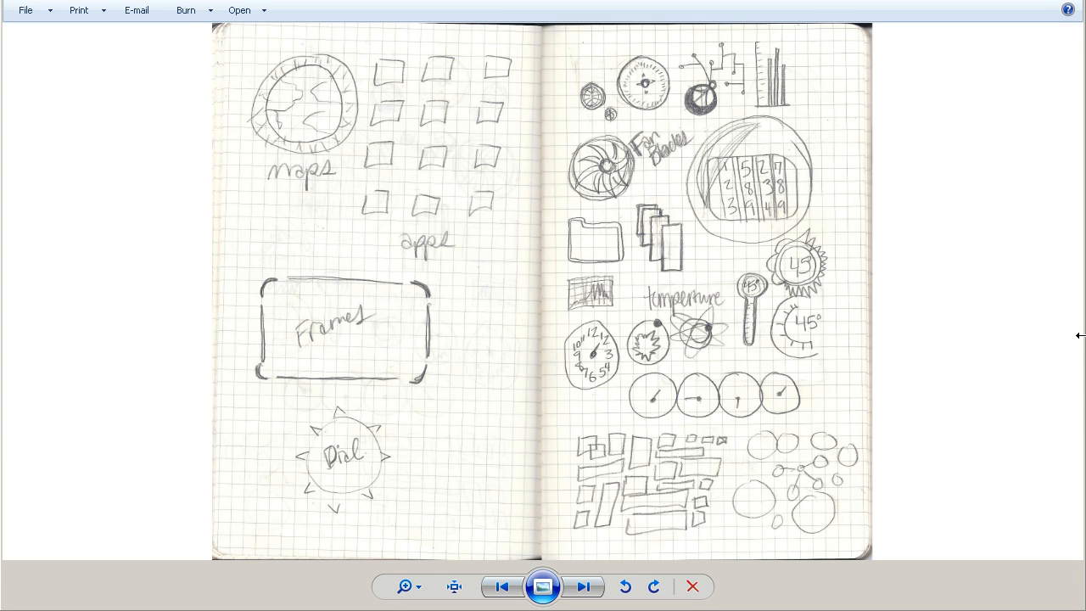
drag(1080, 335, 1085, 335)
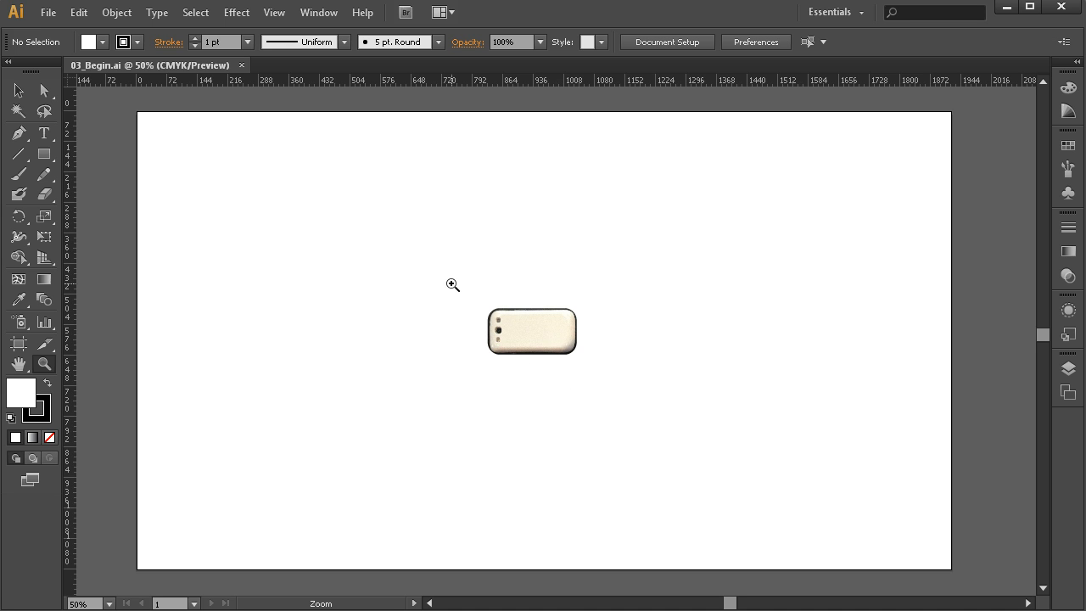
- Enter the phone's clip group down to its linked image to view the full reference photo, and exit isolation mode
key(v)
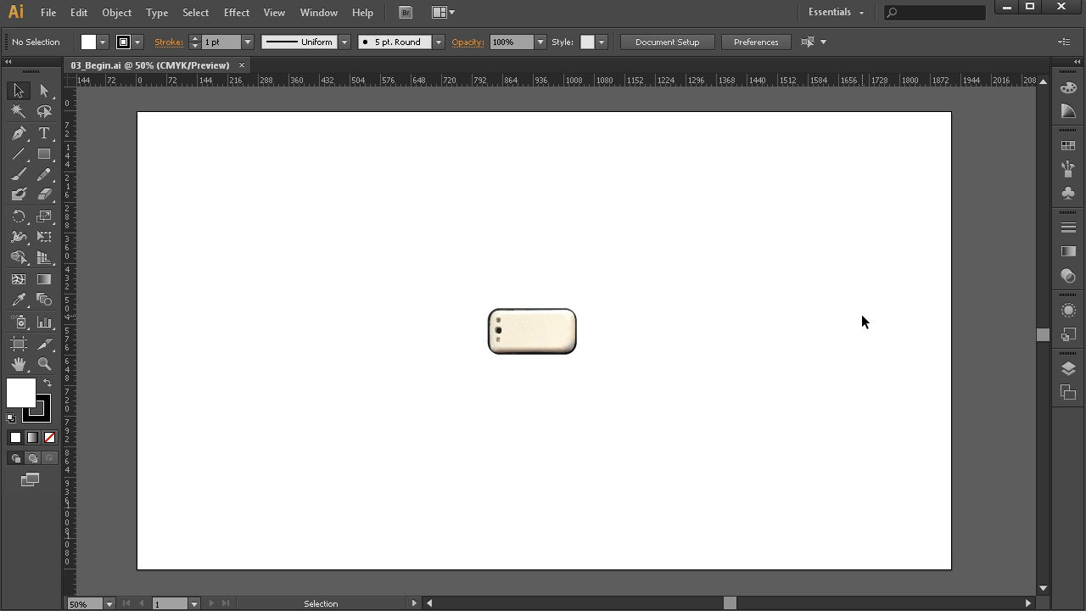
double_click(548, 345)
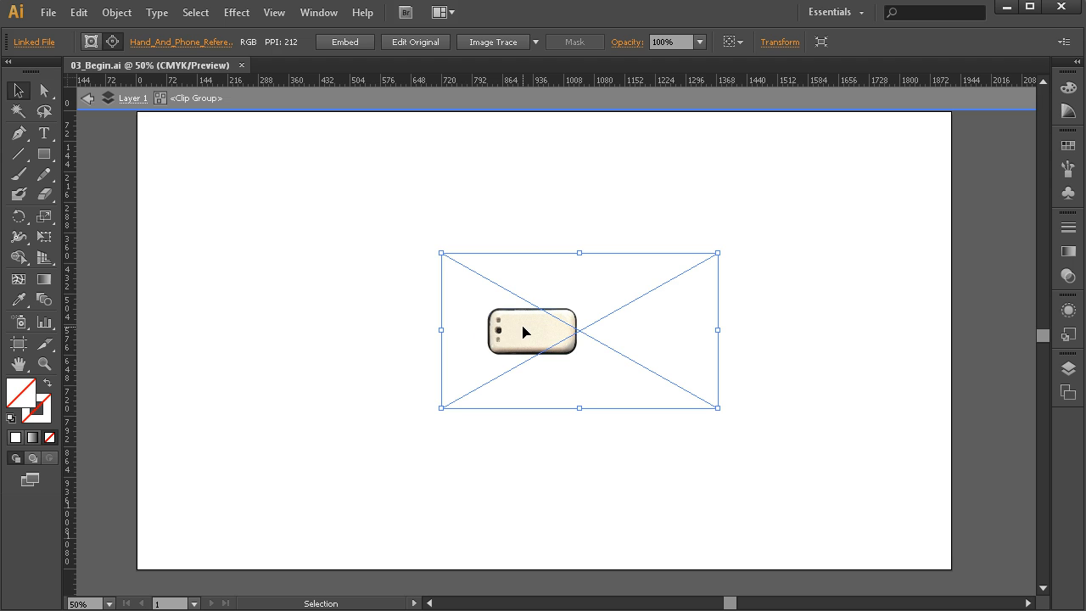
double_click(523, 328)
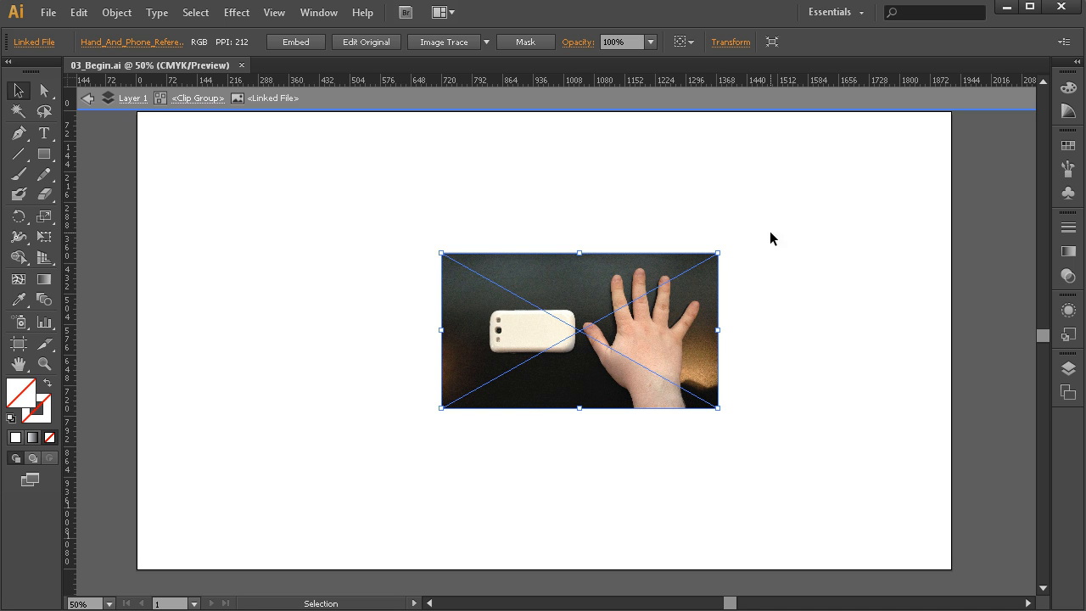
click(88, 98)
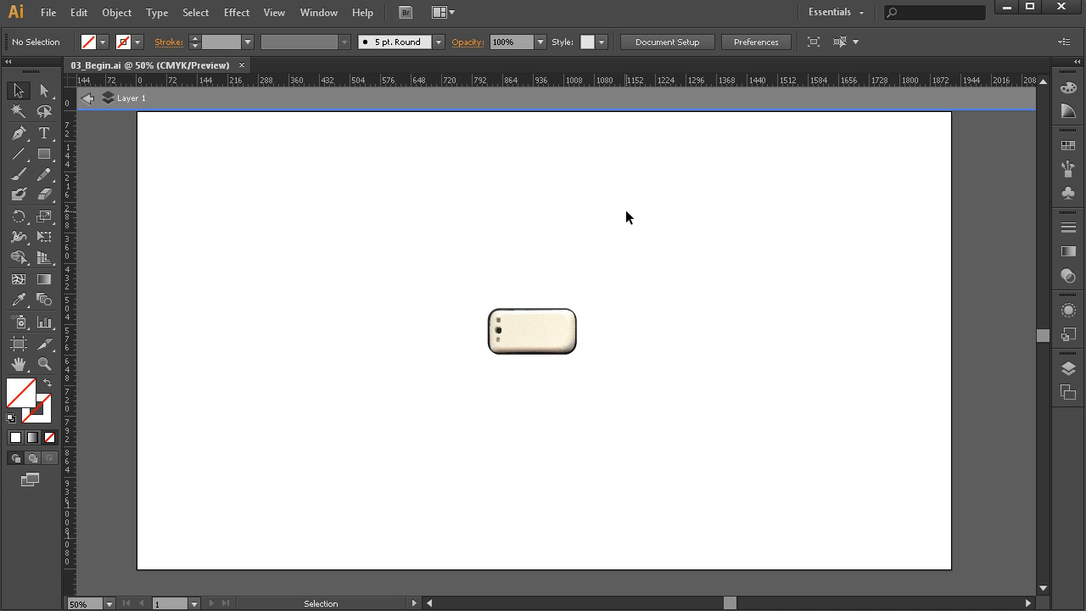
click(85, 99)
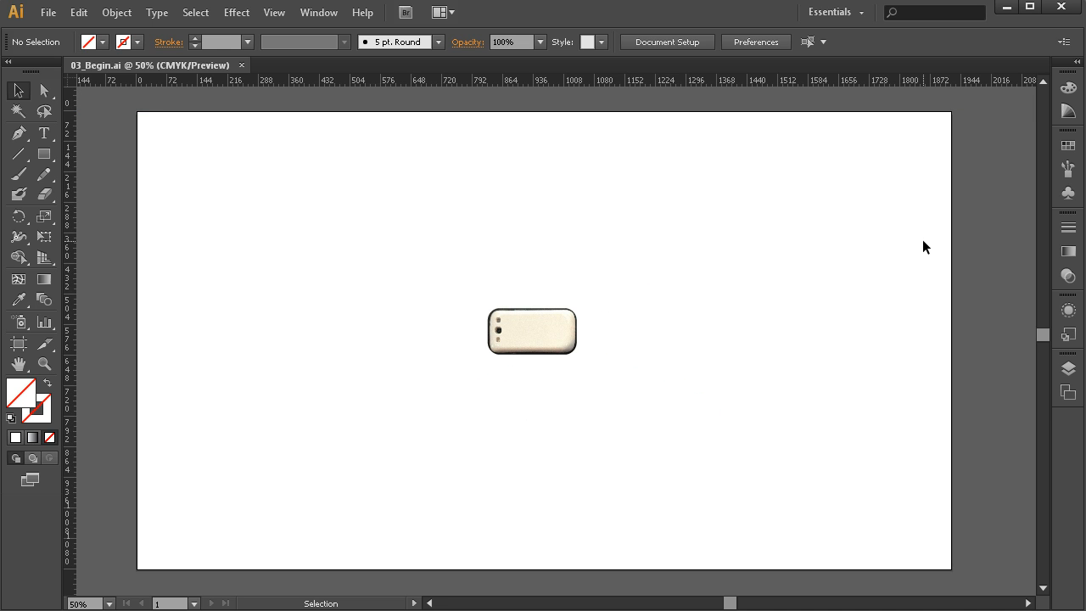
- Collapse and lock Layer 1 holding the phone reference, and add a new layer above it
click(1067, 370)
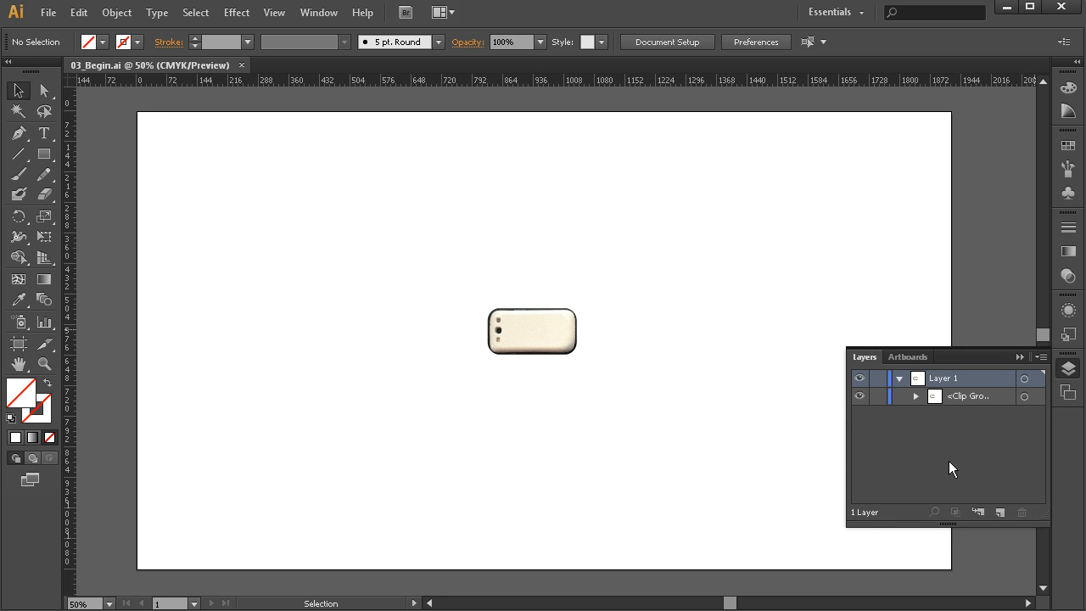
click(899, 377)
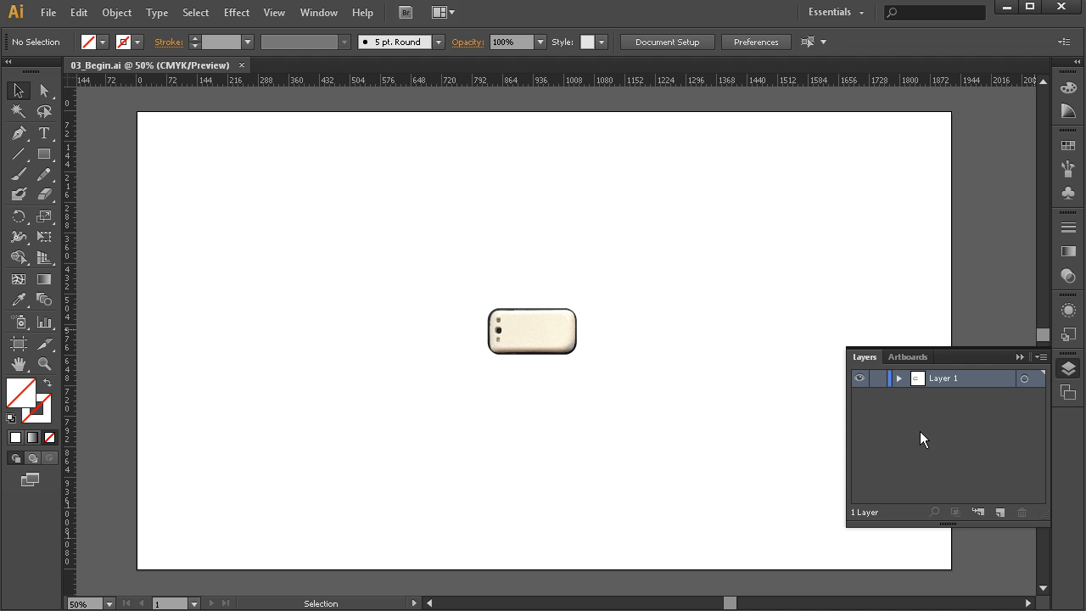
click(877, 379)
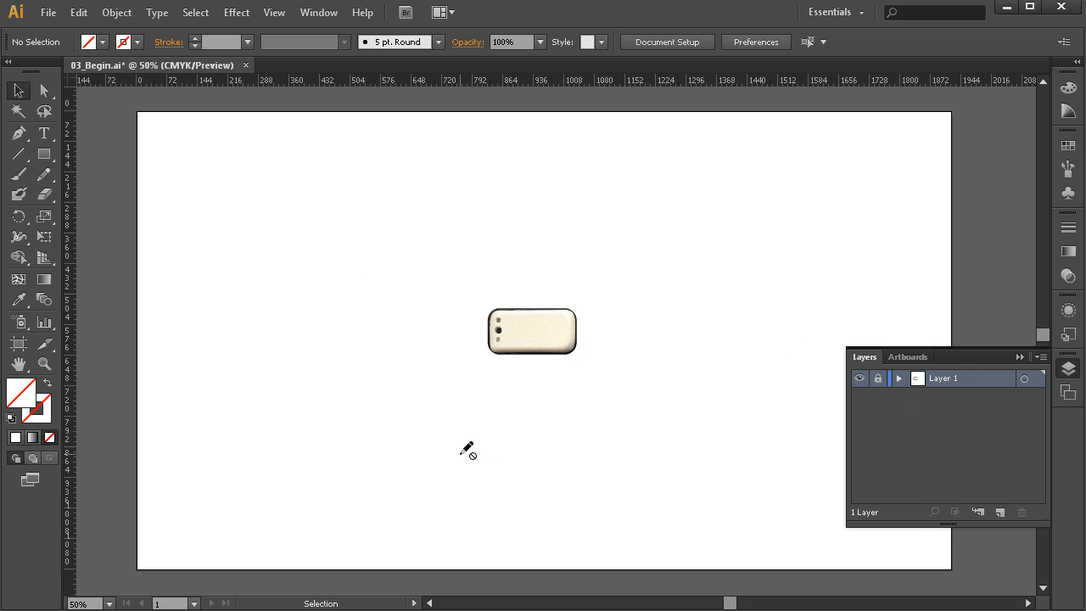
click(1000, 511)
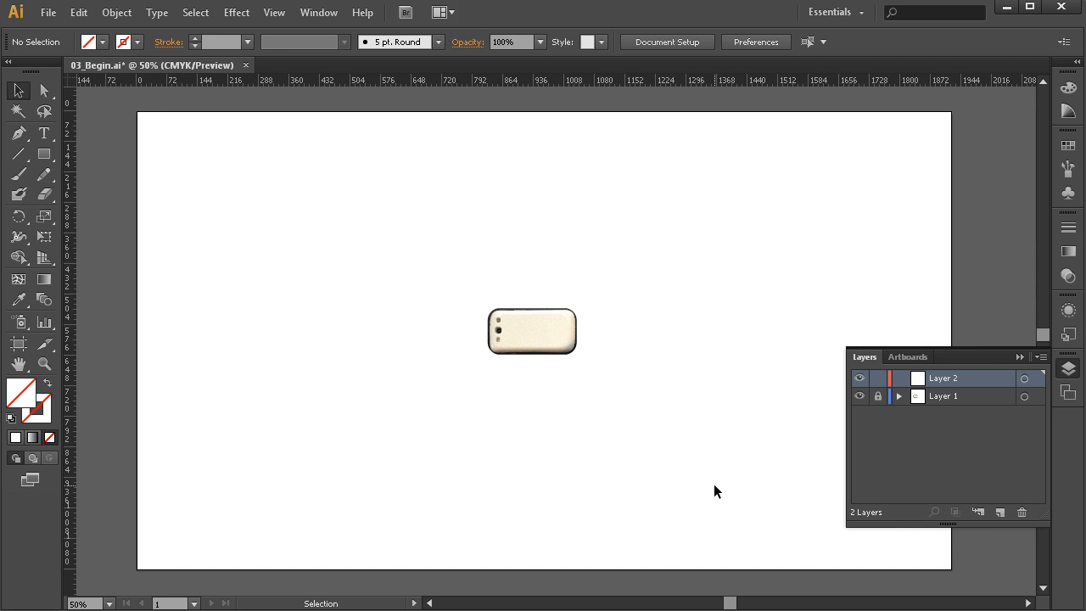
click(1019, 357)
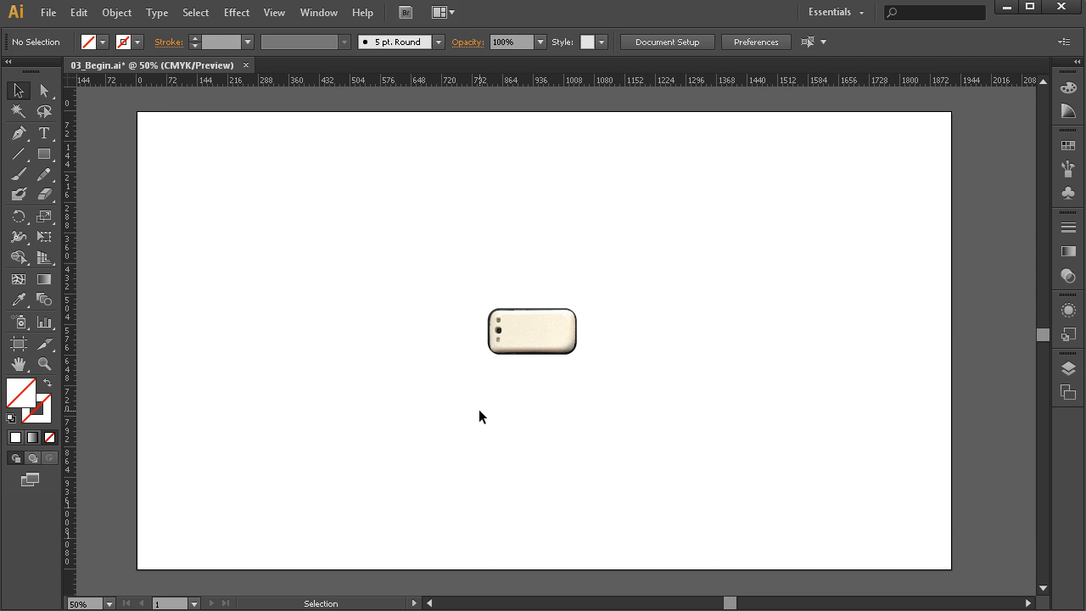
- Draw a rounded rectangle slightly larger than the phone around its outline, adjusting the corner radius to follow the phone's corners
click(44, 364)
click(530, 337)
click(580, 343)
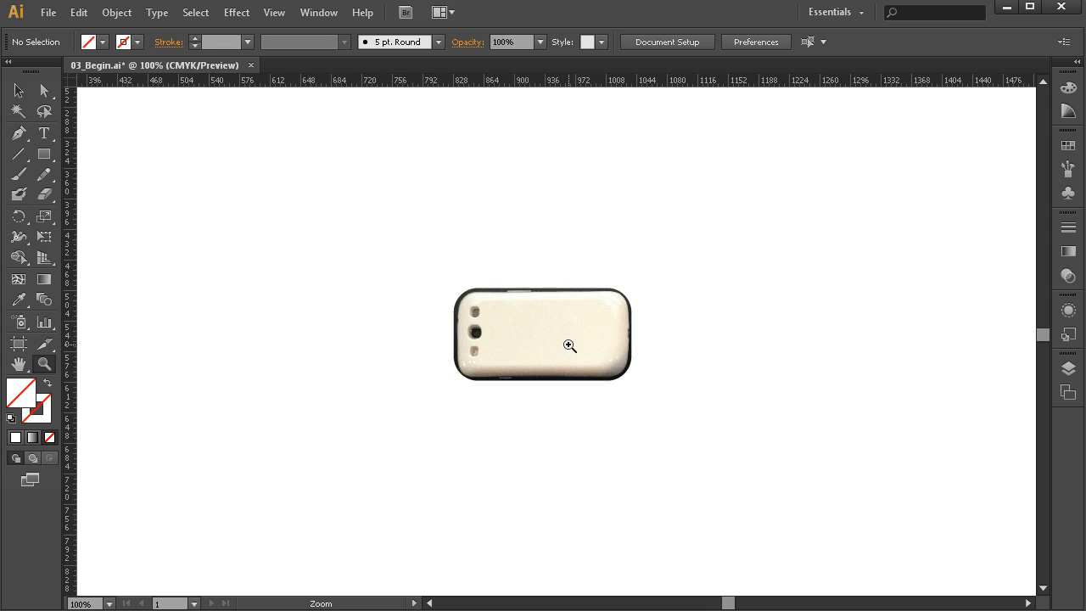
click(562, 333)
click(552, 335)
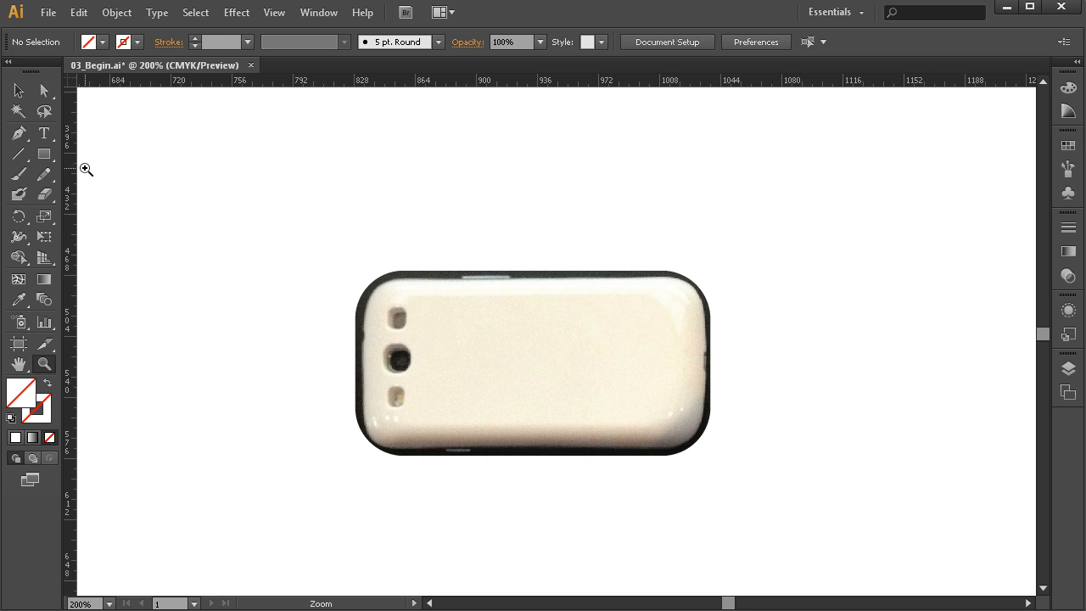
click(45, 155)
drag(45, 155, 139, 172)
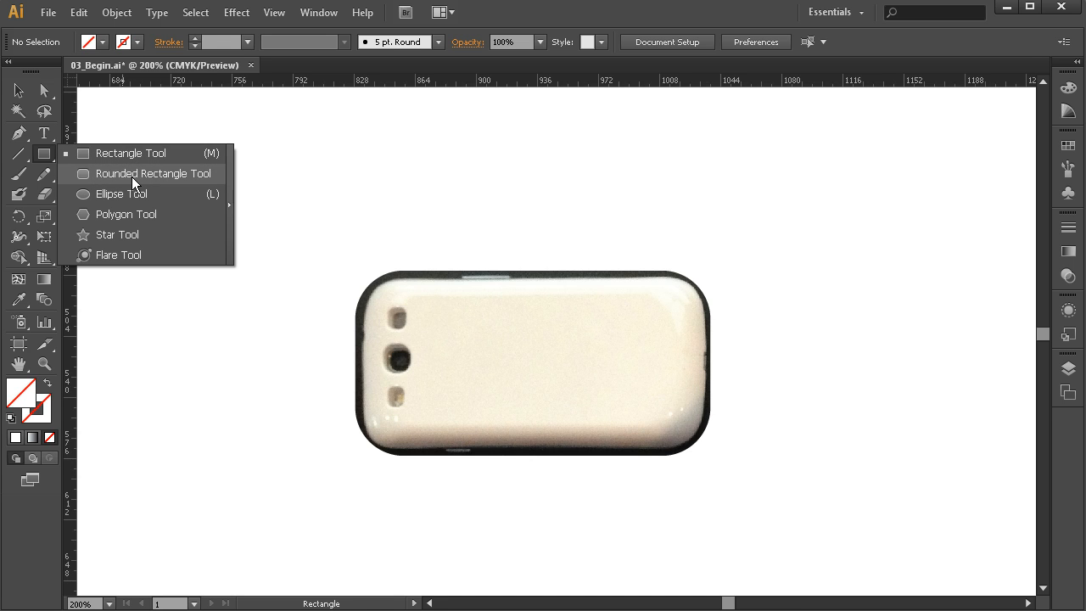
drag(132, 176, 131, 176)
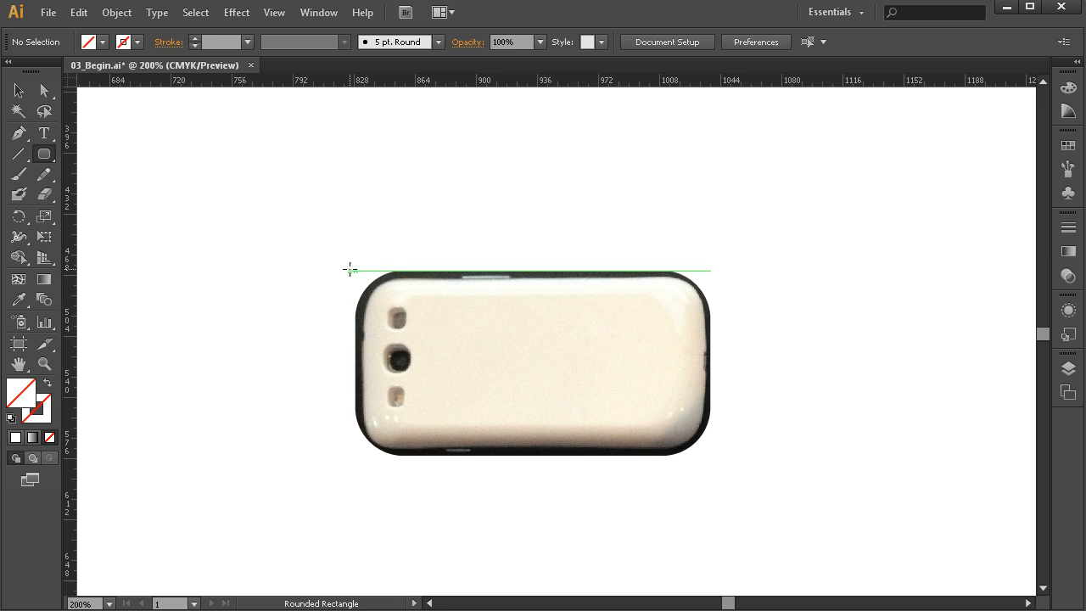
drag(349, 261, 722, 465)
key(Down)
key(Down)
key(Down)
key(Down)
key(Down)
key(Down)
key(Down)
key(Down)
key(Down)
key(Down)
key(Down)
key(Down)
key(Down)
key(Down)
key(Down)
key(Down)
key(Down)
key(Down)
key(Down)
key(Down)
key(Down)
key(Up)
key(Up)
key(Up)
key(Up)
key(Up)
key(Up)
key(Up)
key(Up)
key(Up)
key(Up)
key(Up)
key(Up)
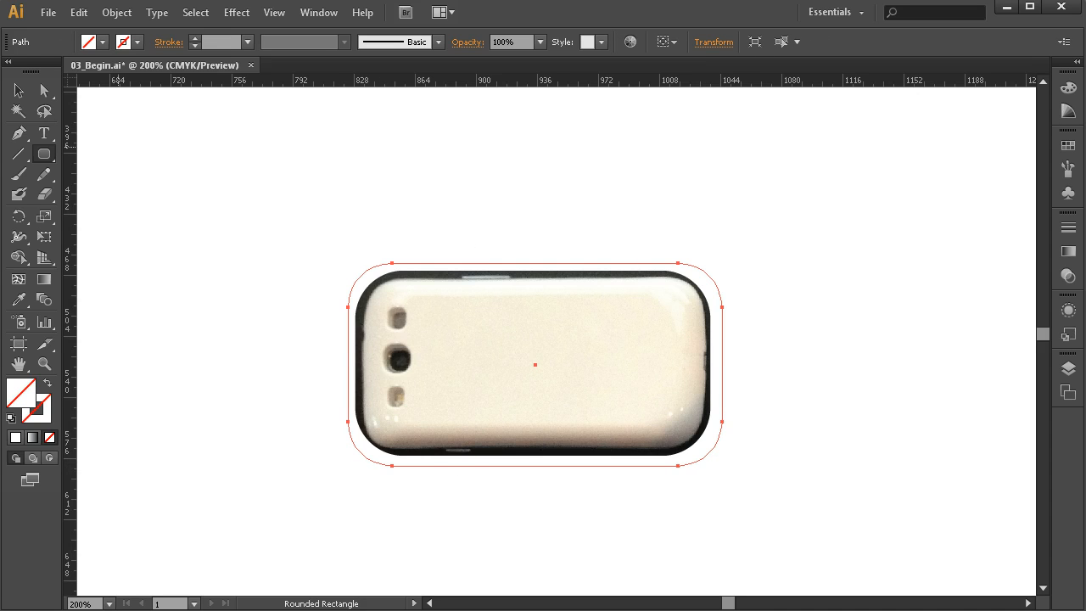
- Nudge the rounded rectangle up by one increment, and undo a trial horizontal stretch of the shape
click(17, 91)
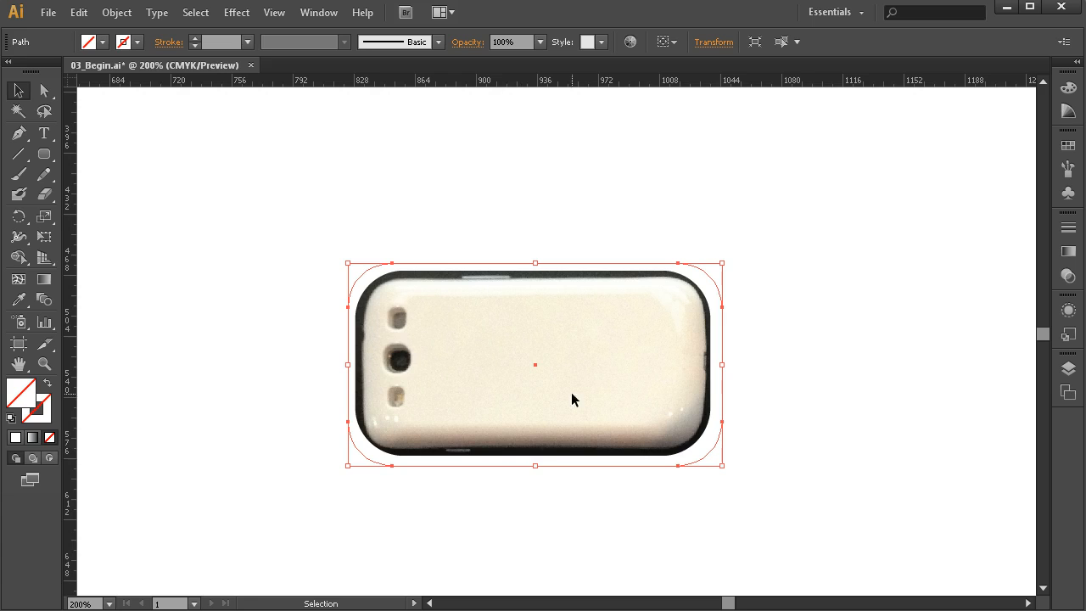
key(Up)
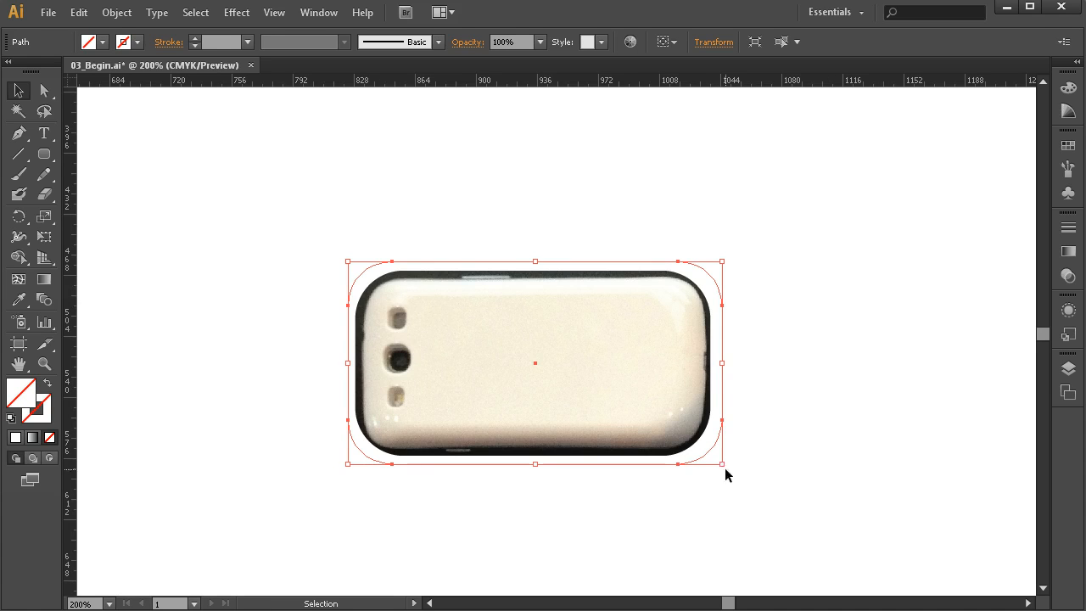
drag(722, 363, 824, 364)
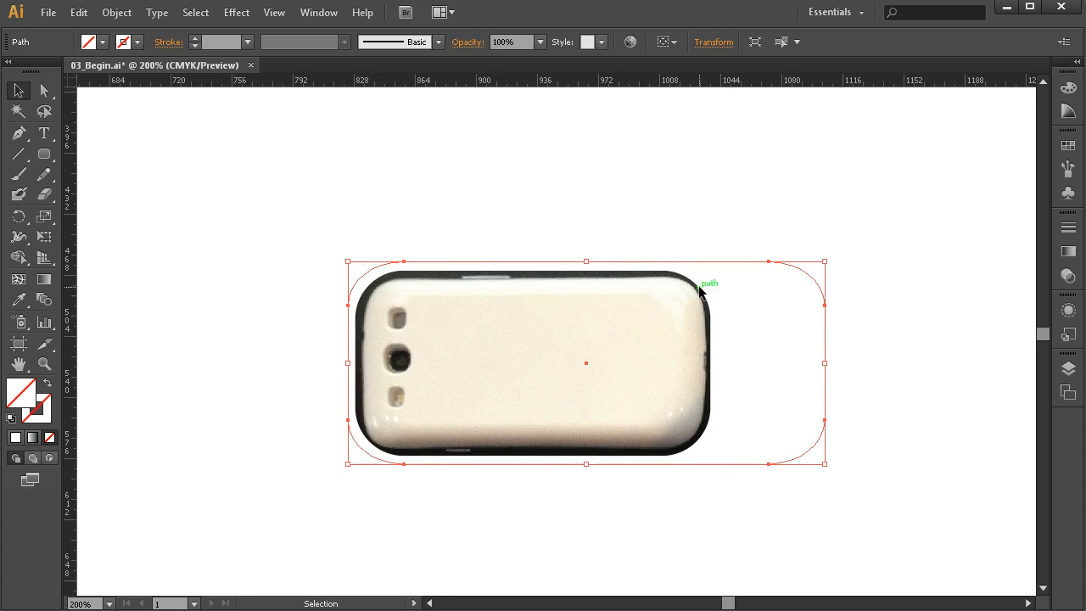
key(ctrl+z)
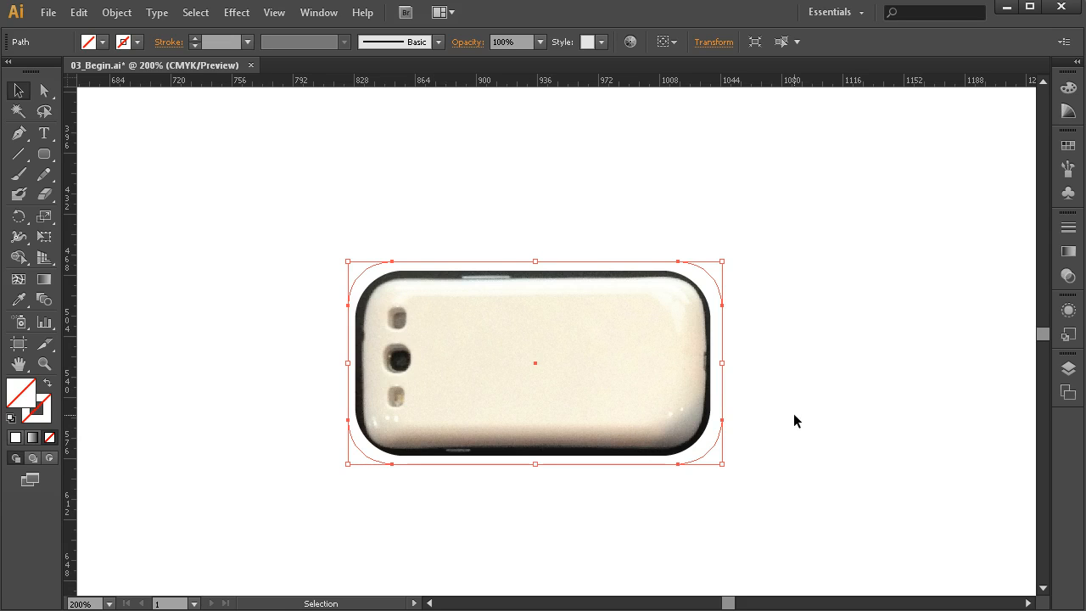
- Display the colour swatches, deselect the rounded rectangle and switch the document color mode to RGB Color
click(1068, 148)
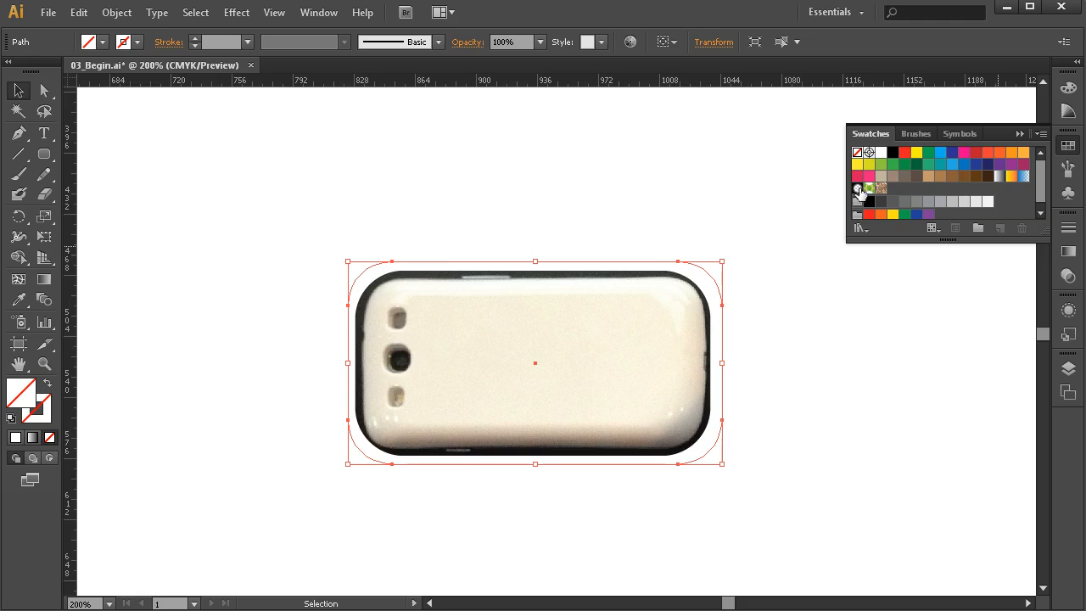
click(813, 194)
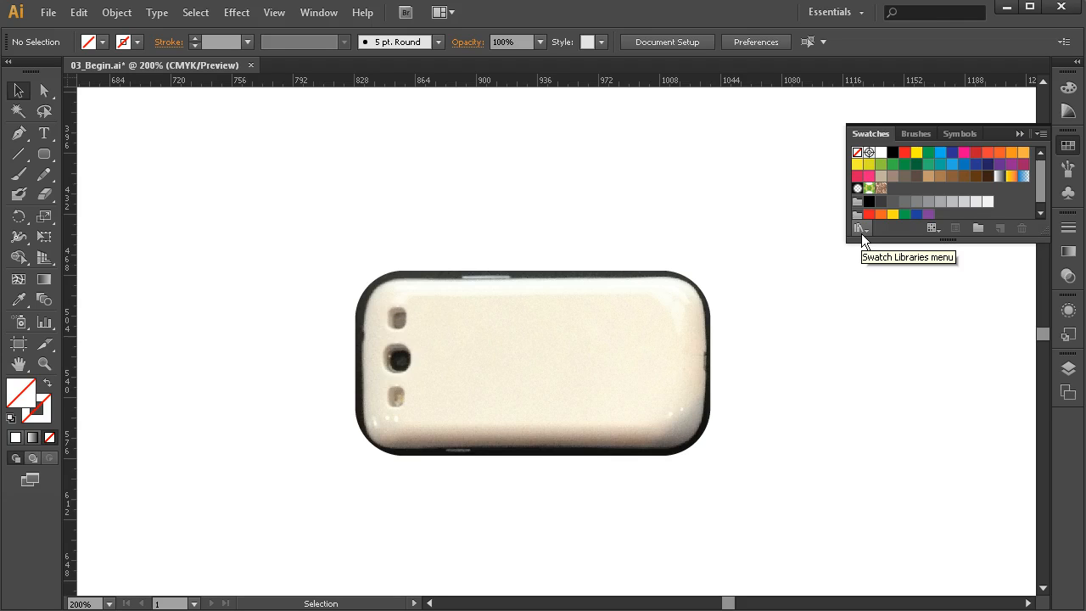
key(alt)
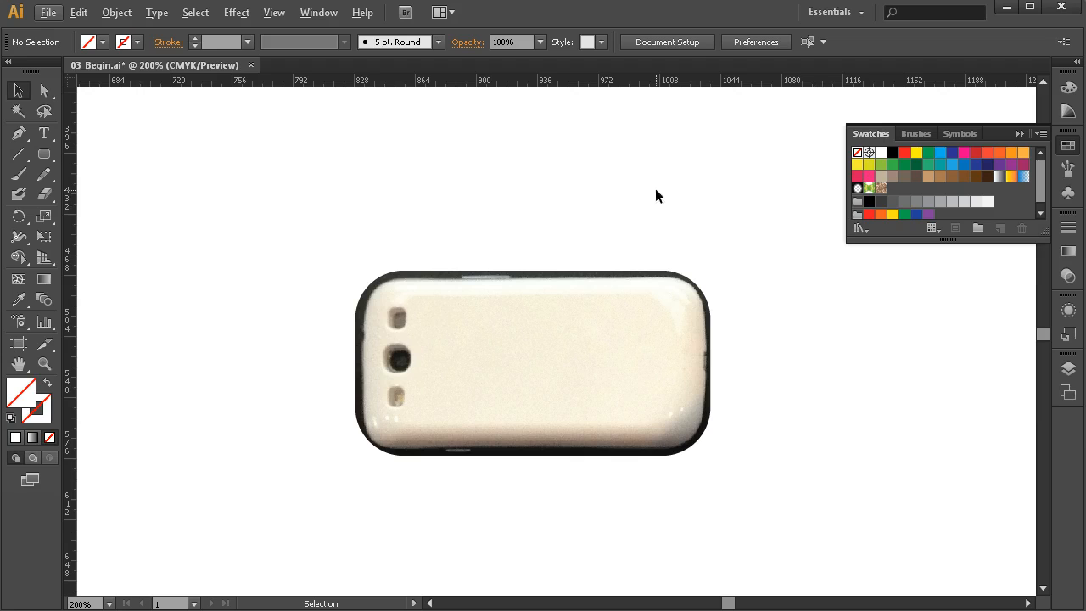
click(44, 16)
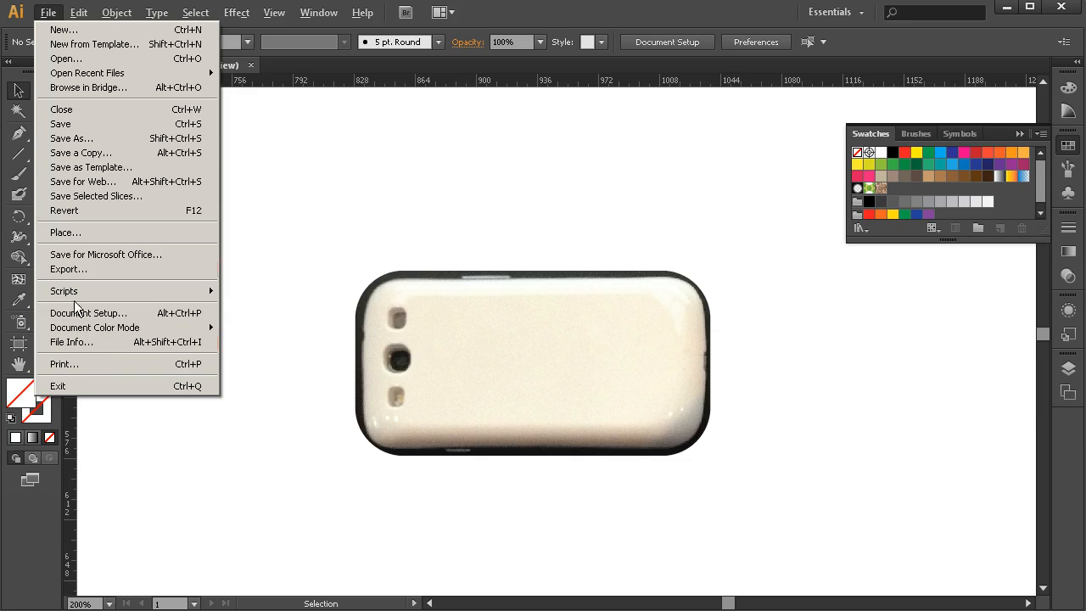
mouse_move(111, 328)
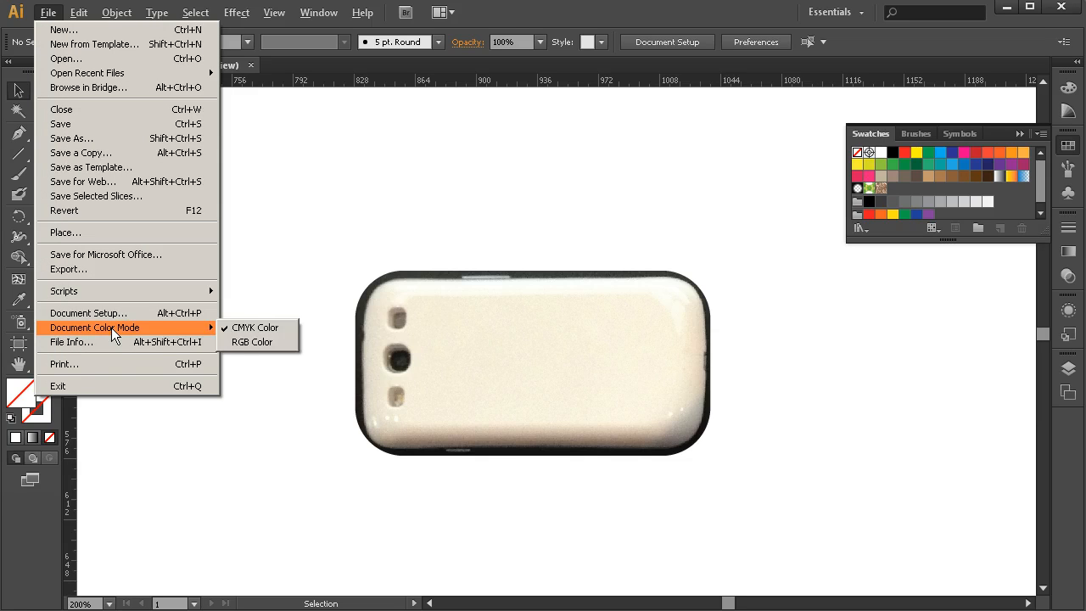
click(254, 342)
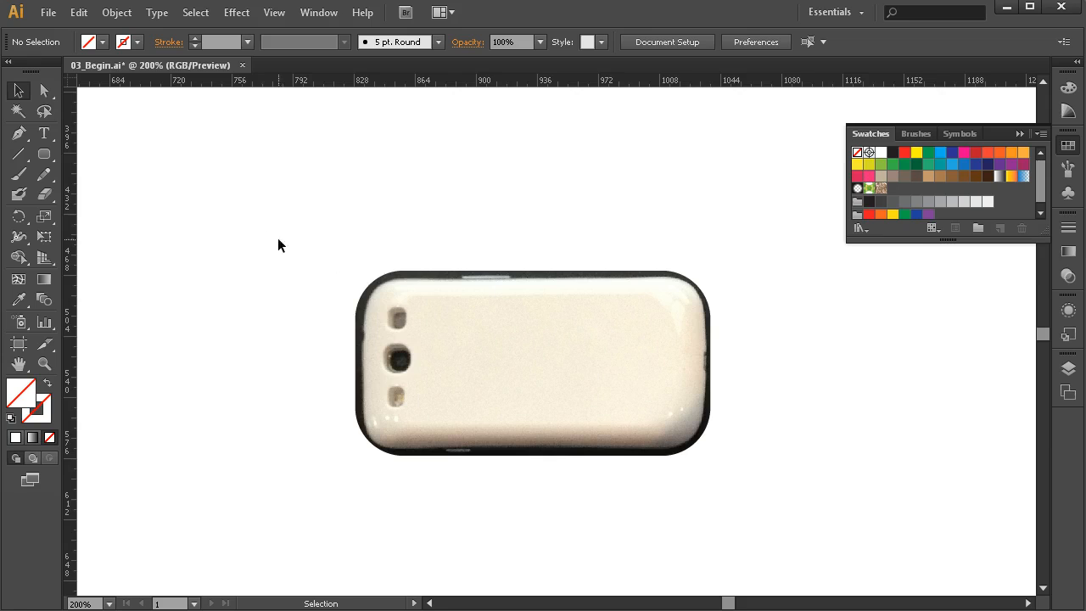
- Fill the rounded rectangle around the phone with the CMYK Cyan swatch and lighten that fill to 83E2FF
drag(372, 245, 402, 279)
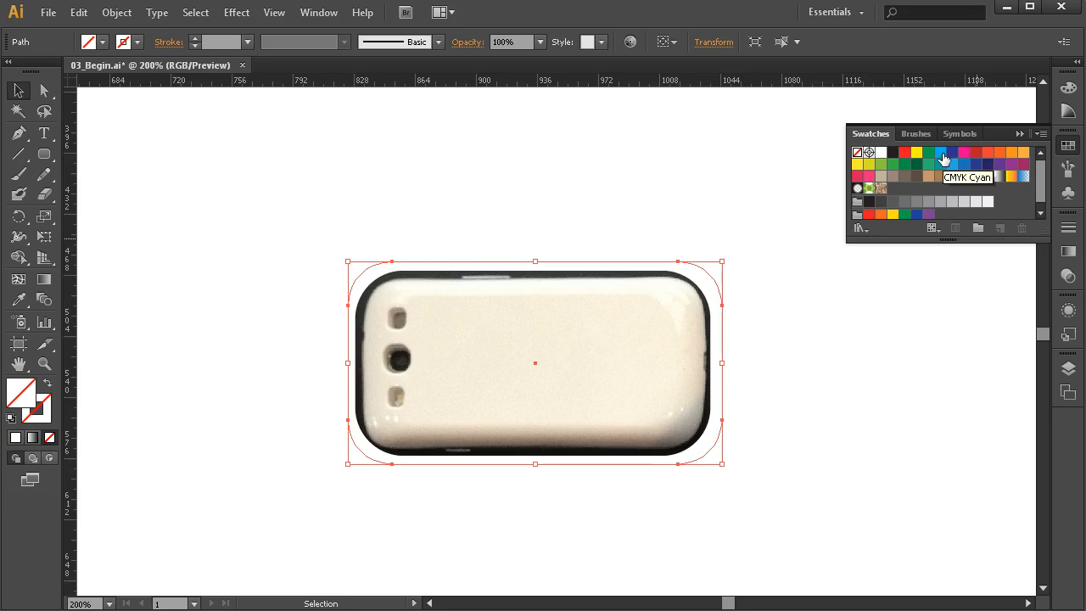
click(941, 155)
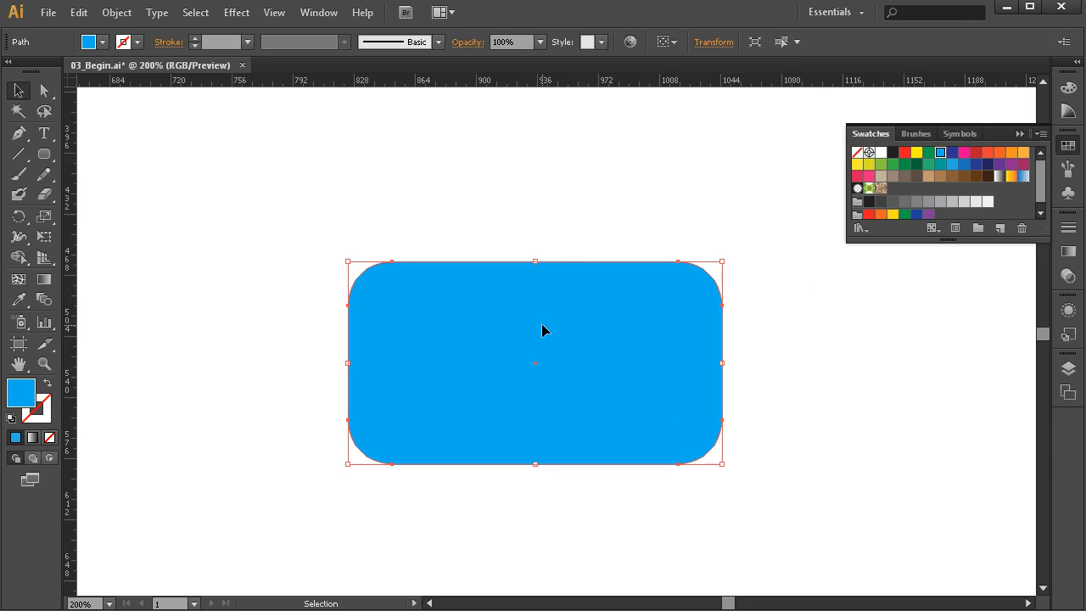
double_click(22, 398)
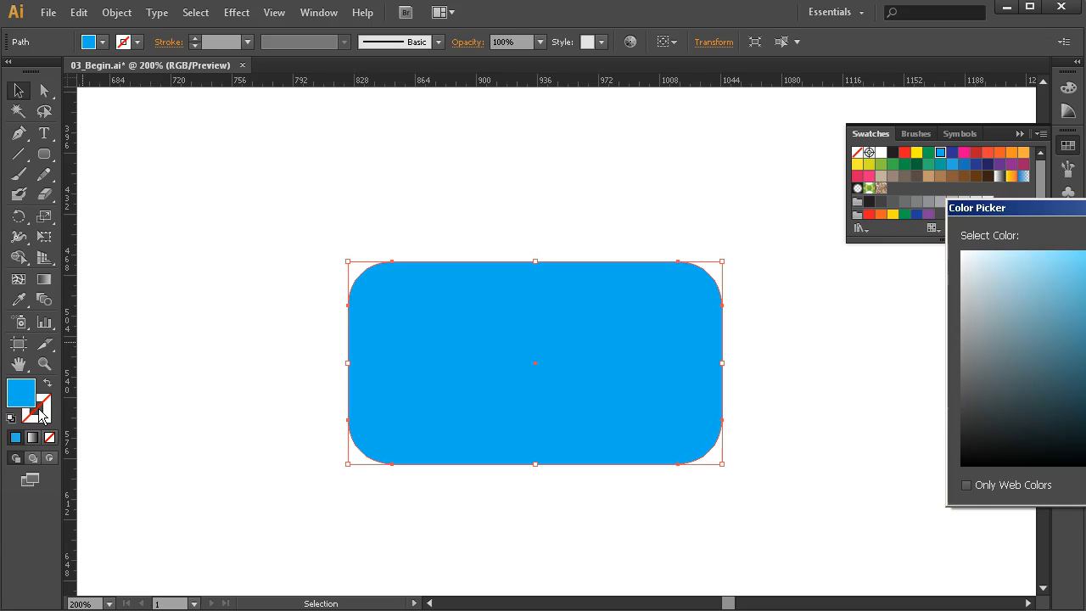
drag(1052, 208, 749, 102)
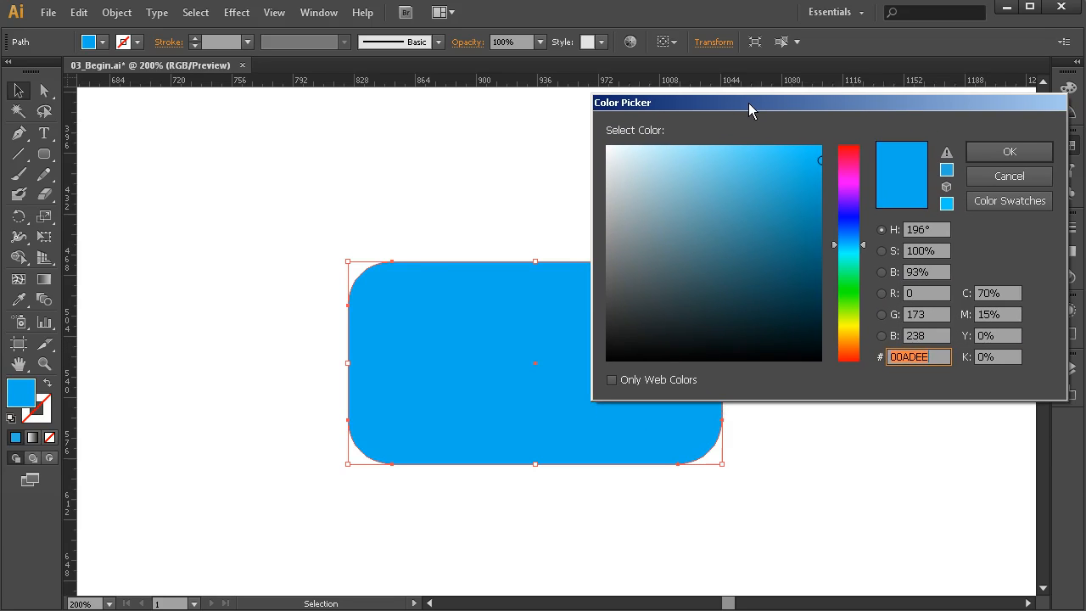
drag(726, 159, 712, 135)
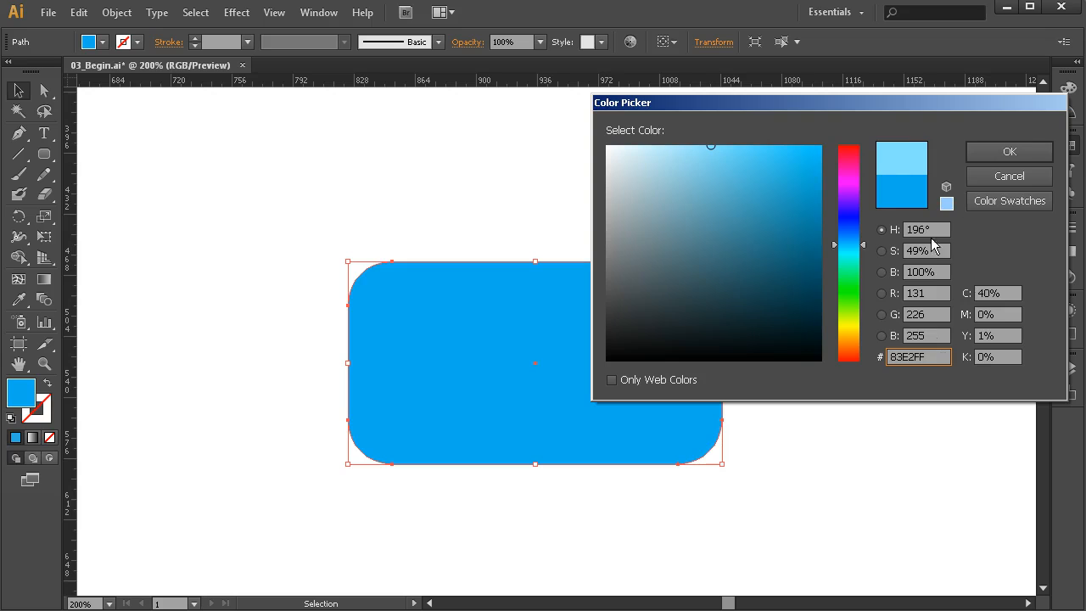
click(1008, 151)
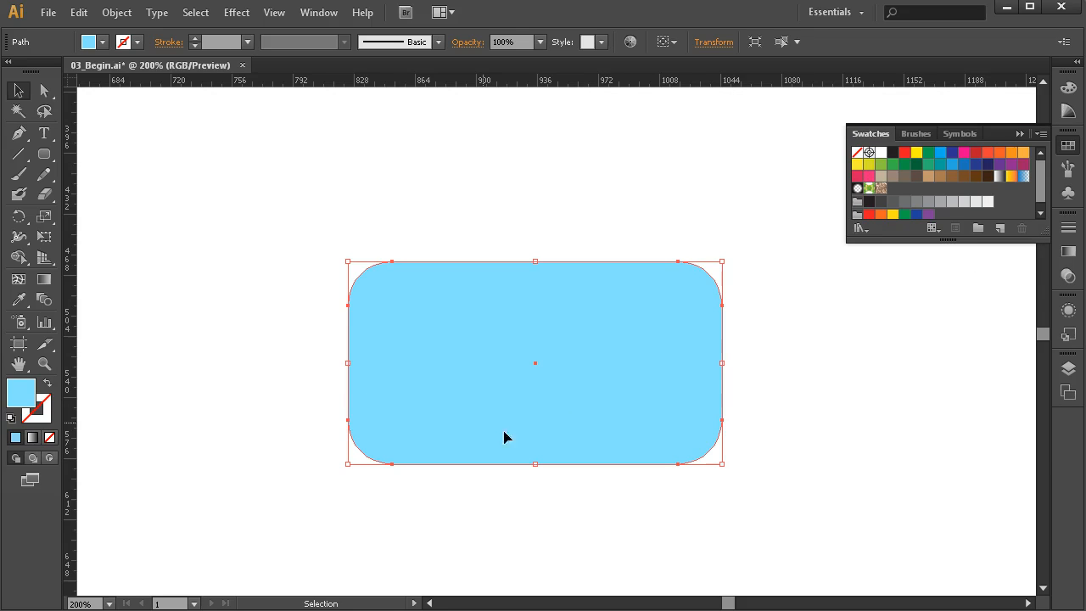
- Save the light blue fill as a new process color swatch named R=131 G=226 B=255 and deselect the rectangle
click(998, 228)
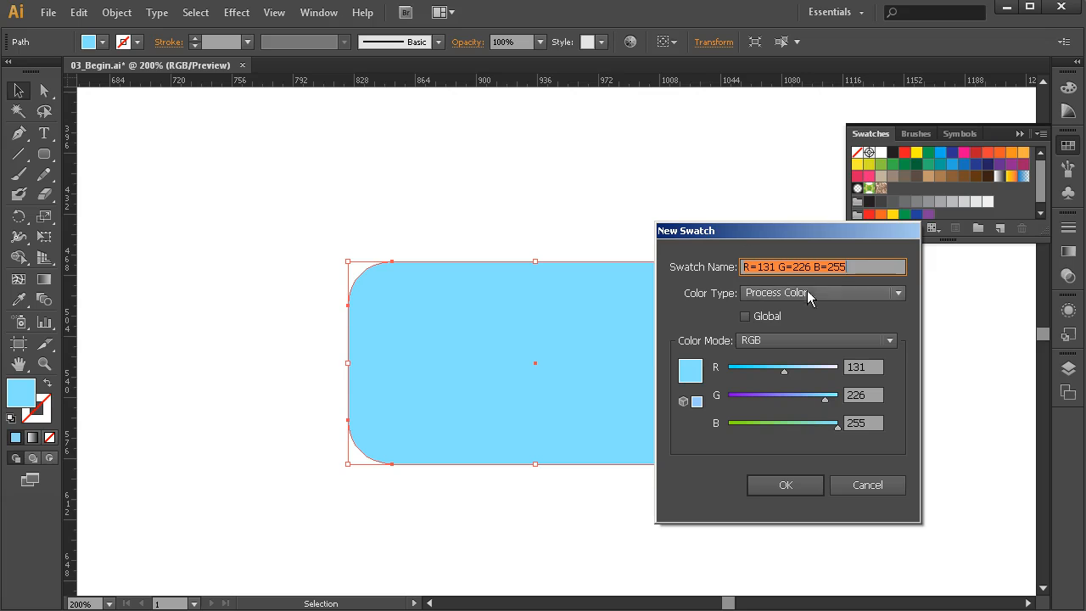
click(792, 486)
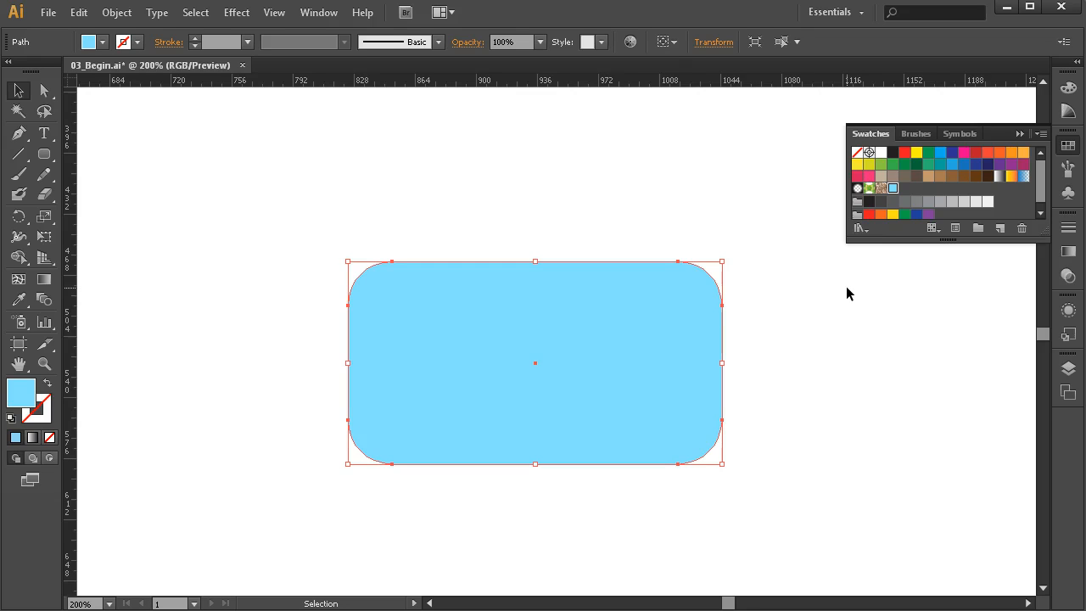
click(851, 359)
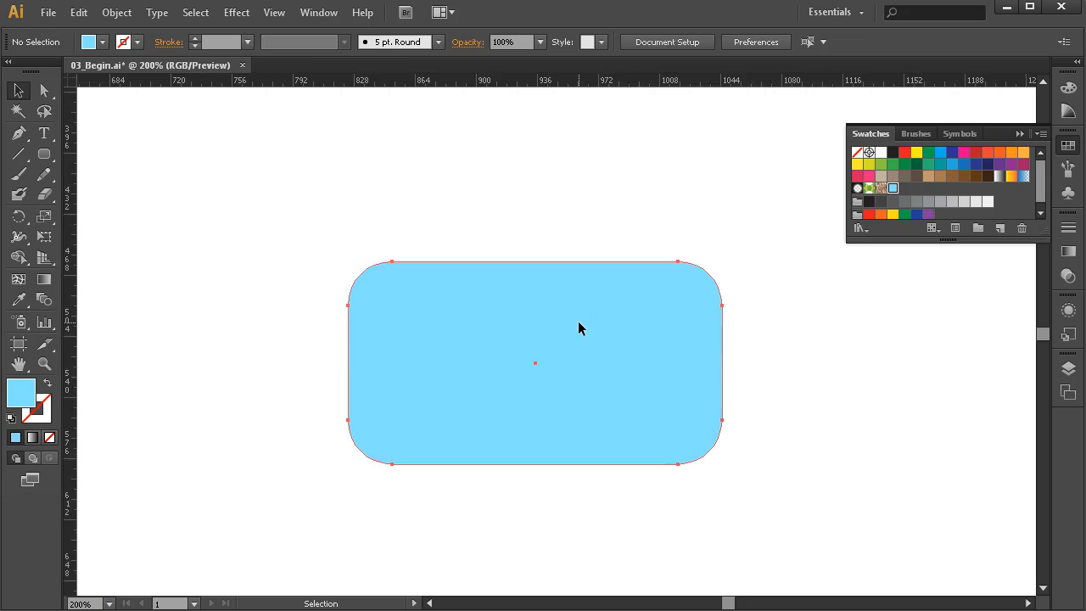
- Swap the fill and stroke of the rounded rectangle around the phone, turning its light blue fill into an outline, and deselect it
click(579, 327)
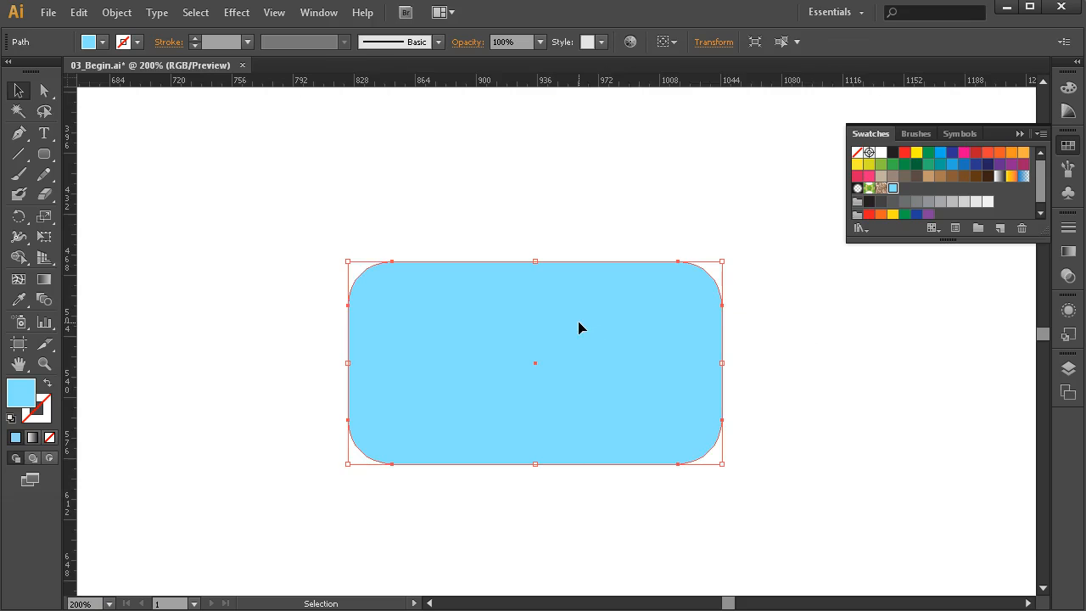
click(46, 386)
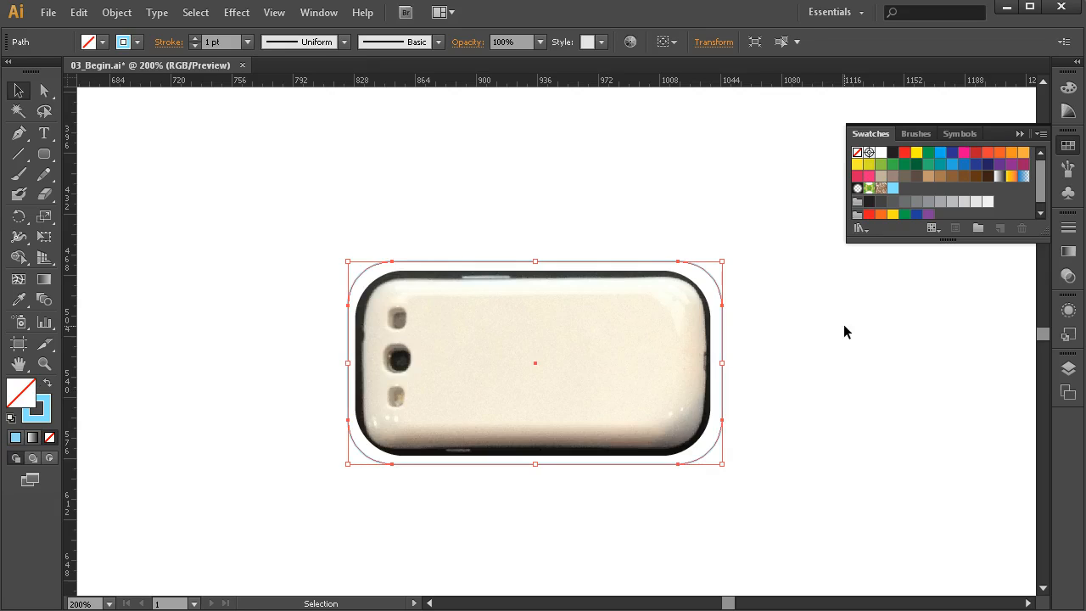
click(770, 348)
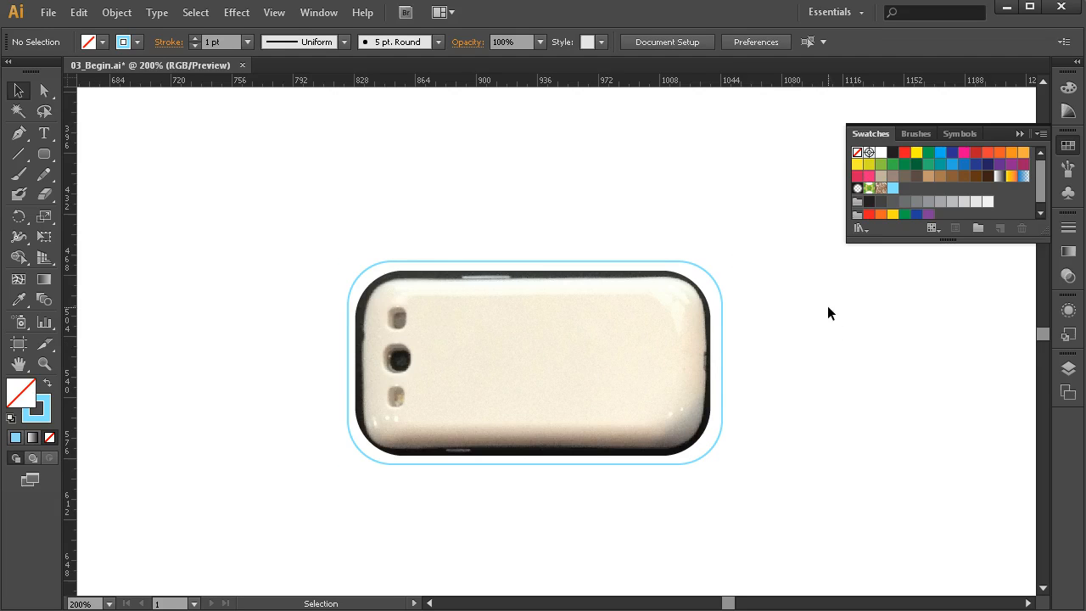
- Set the stroke weight of the light blue outline around the phone to 4 pt and deselect it
drag(736, 249, 661, 266)
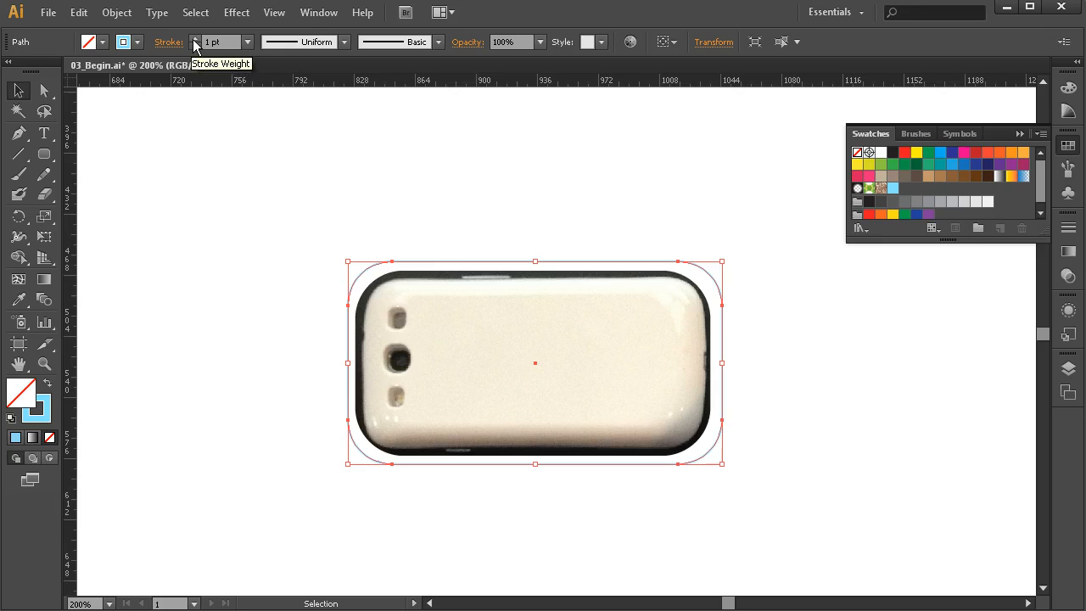
click(194, 39)
click(194, 39)
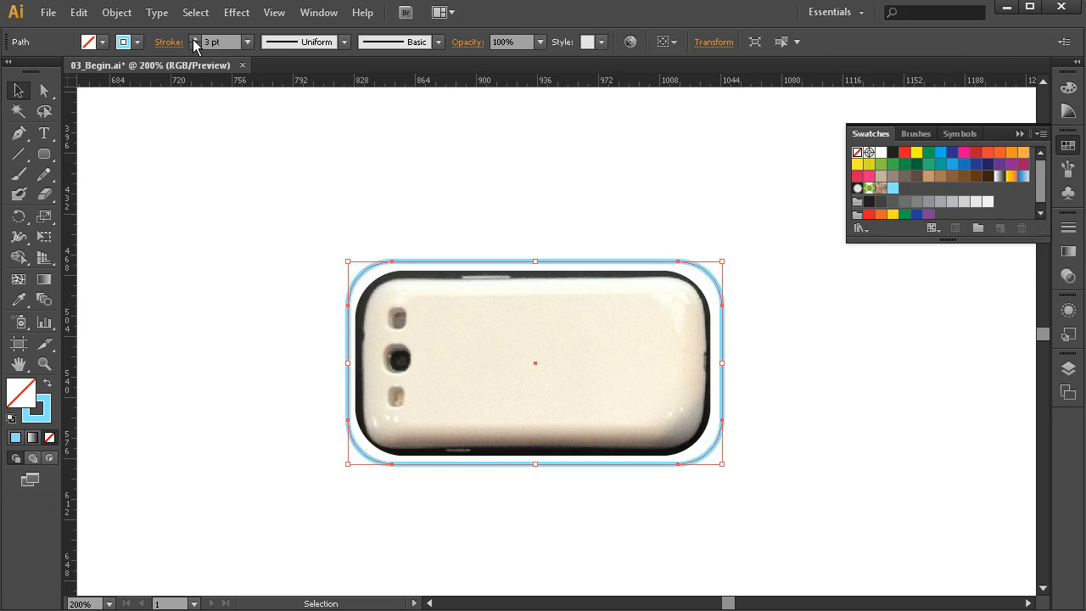
click(195, 39)
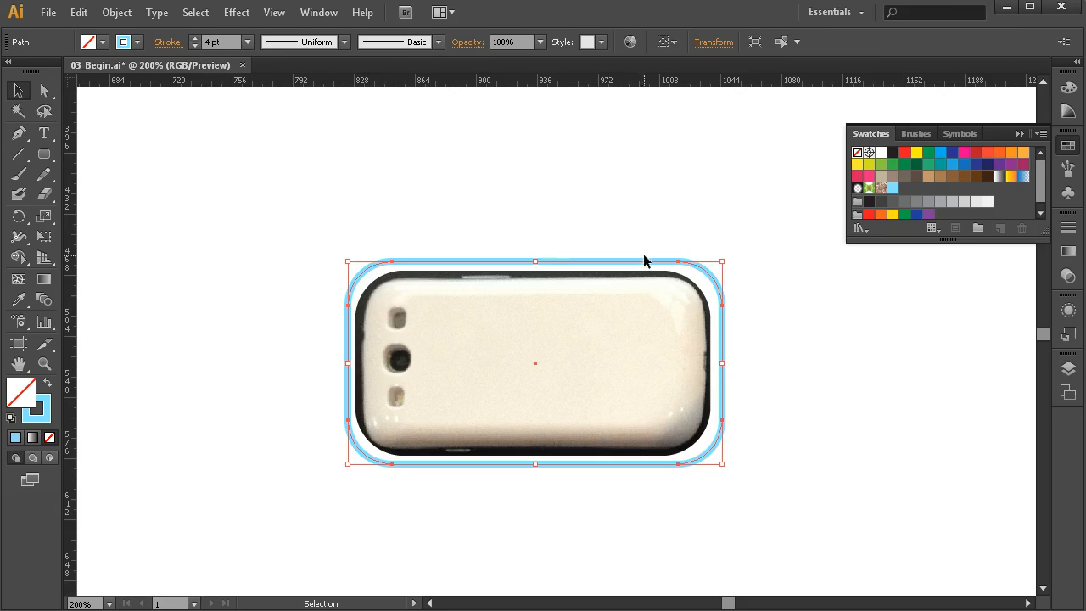
click(736, 303)
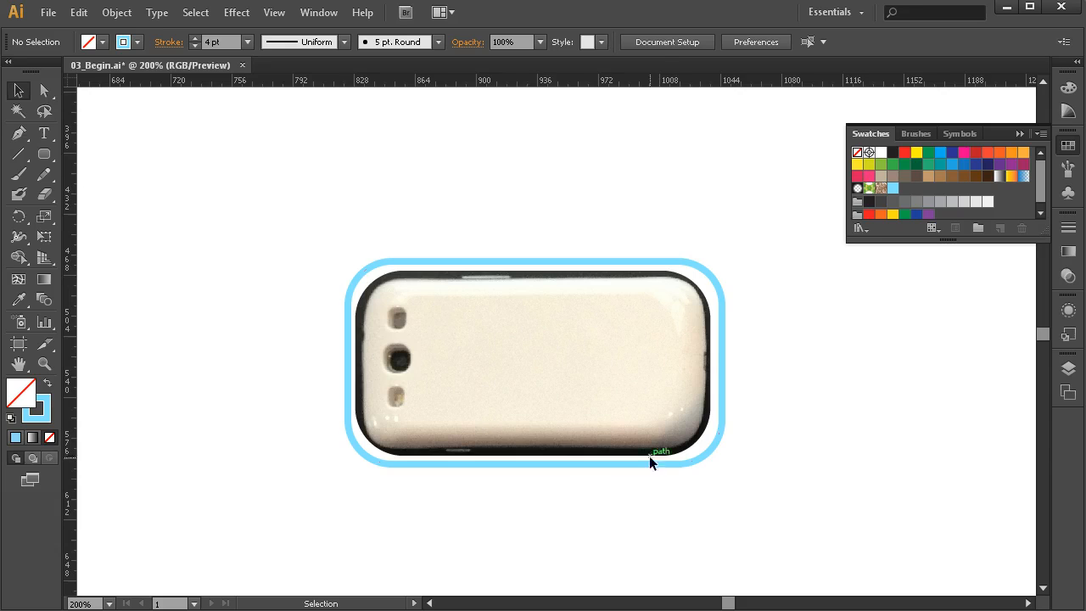
- Draw a larger rounded rectangle enclosing the outlined phone and swap its fill and stroke to make it solid light blue with no stroke
click(42, 160)
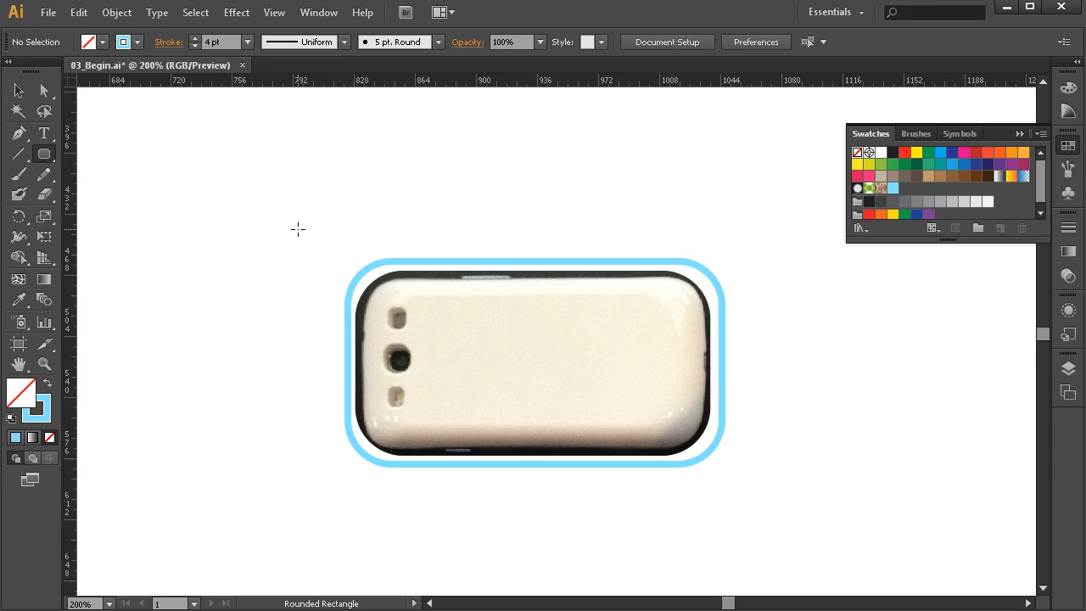
mouse_move(290, 227)
mouse_down()
mouse_move(472, 322)
mouse_move(779, 526)
mouse_move(774, 511)
mouse_up()
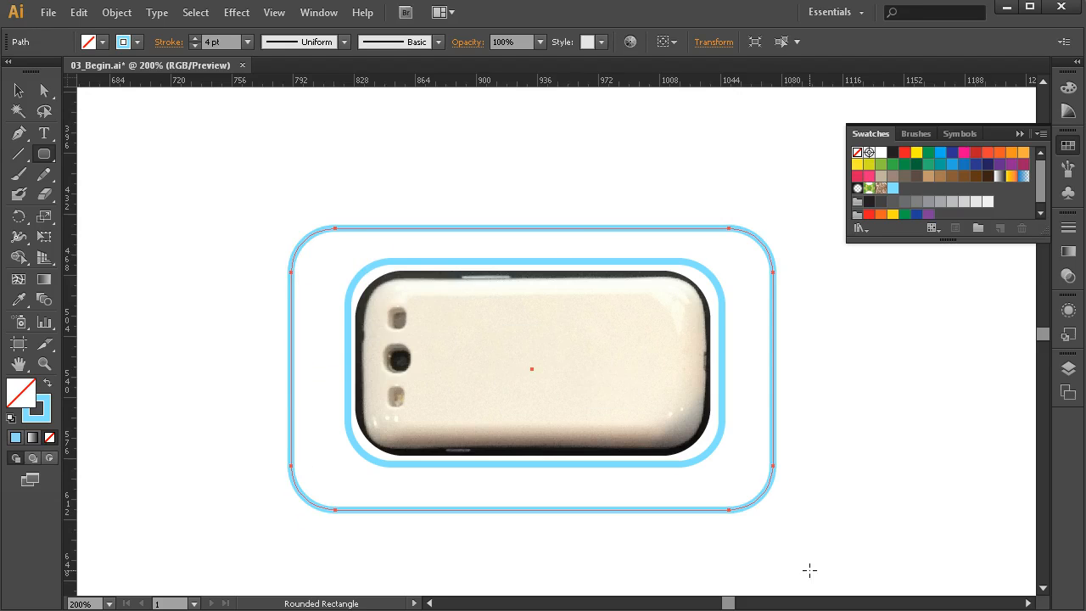
click(47, 383)
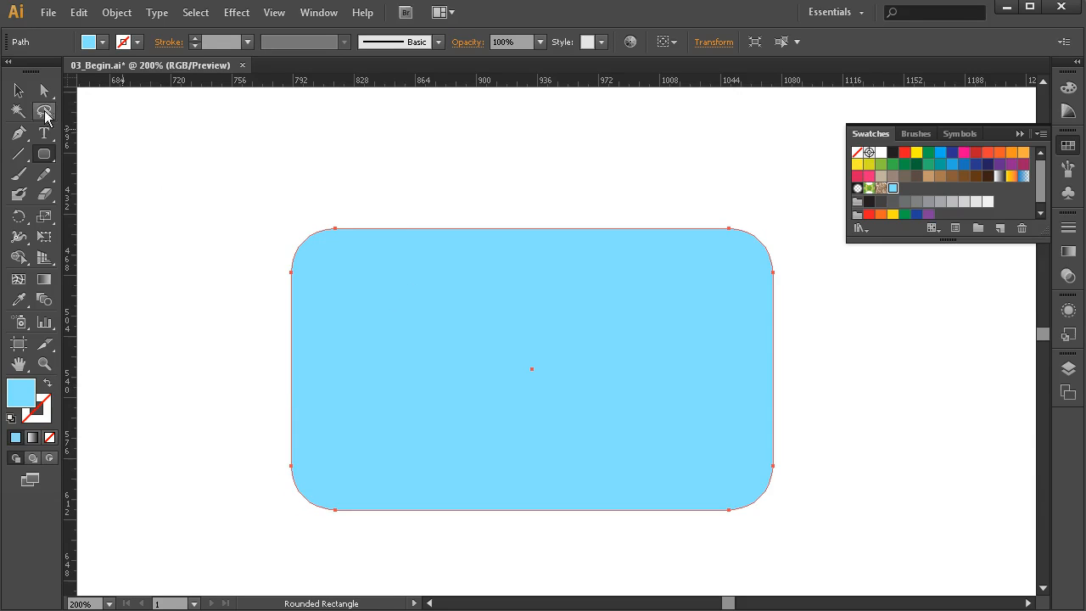
- Try to place the large rounded rectangle behind the phone by sending it to the back, and deselect it
click(20, 94)
right_click(541, 255)
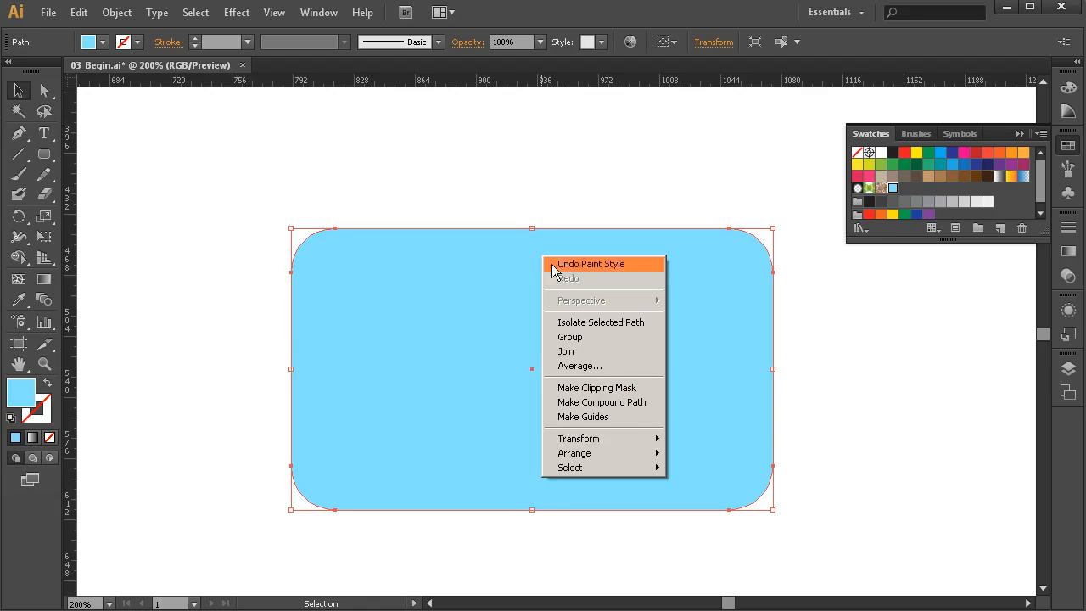
mouse_move(596, 466)
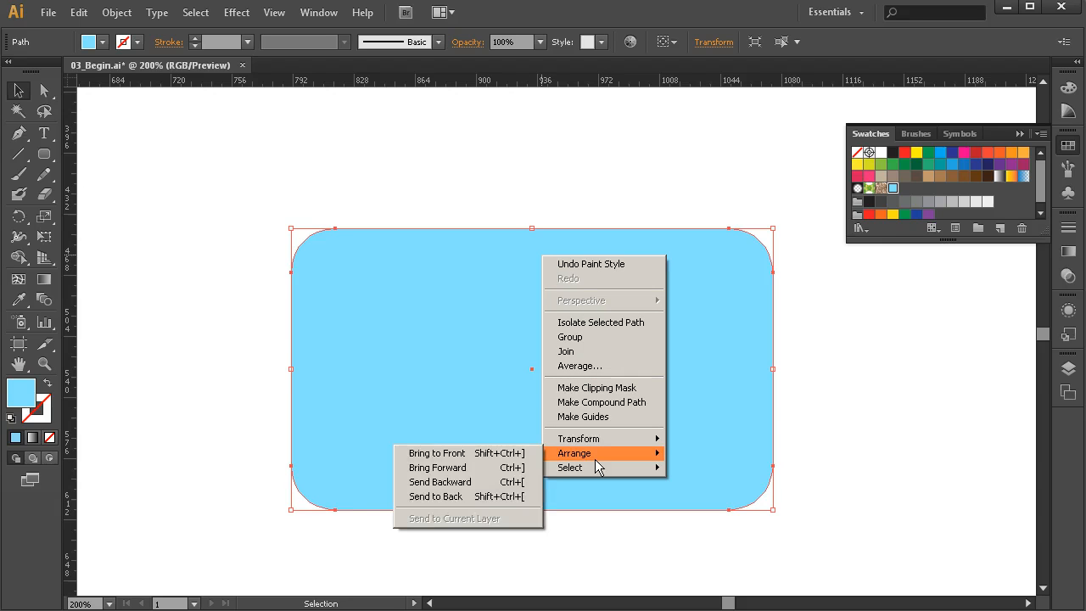
click(483, 504)
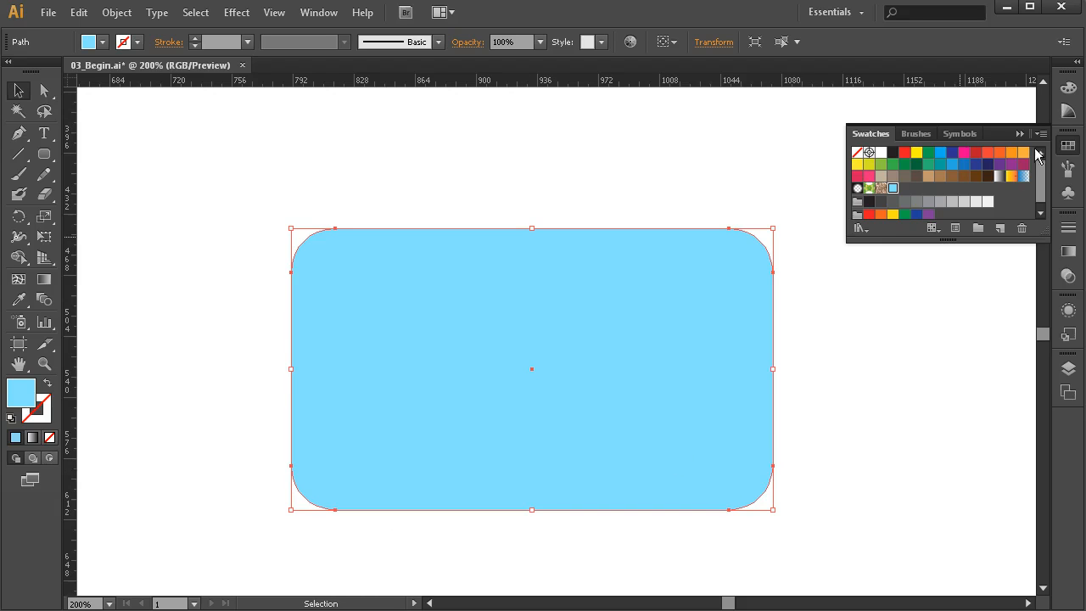
key(ctrl+shift+a)
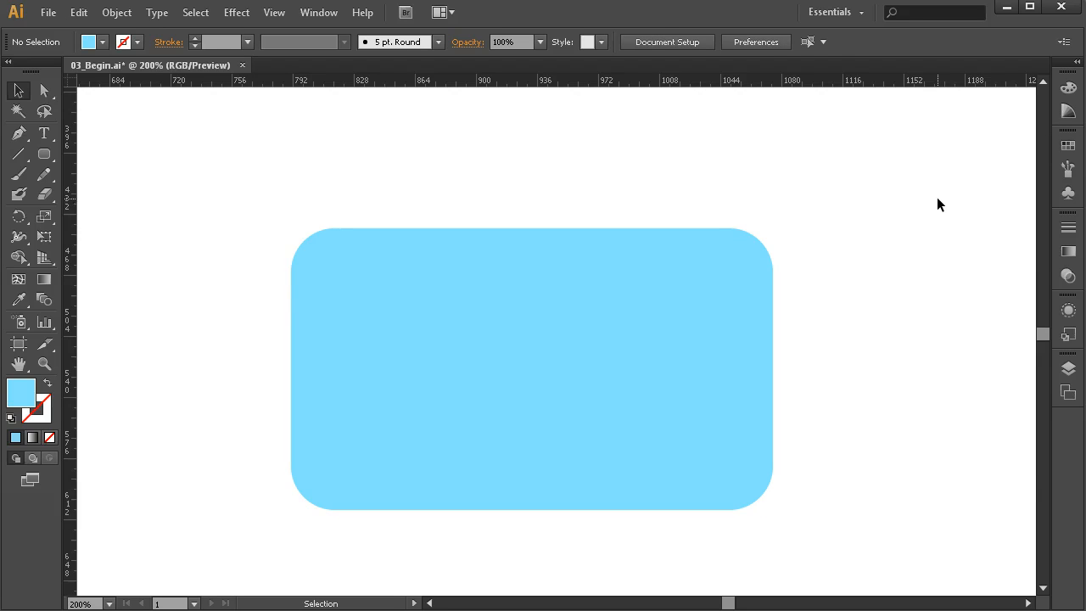
click(766, 262)
click(868, 219)
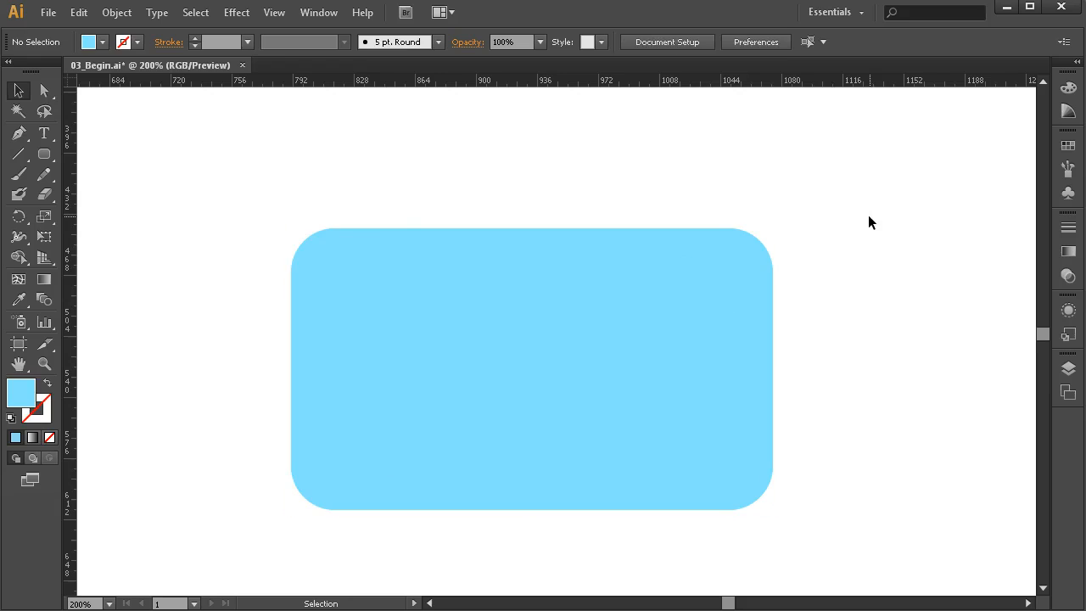
- Unlock Layer 1, expand both layers and move the large rounded rectangle's path from Layer 2 to beneath the clip group in Layer 1
click(754, 253)
click(1067, 368)
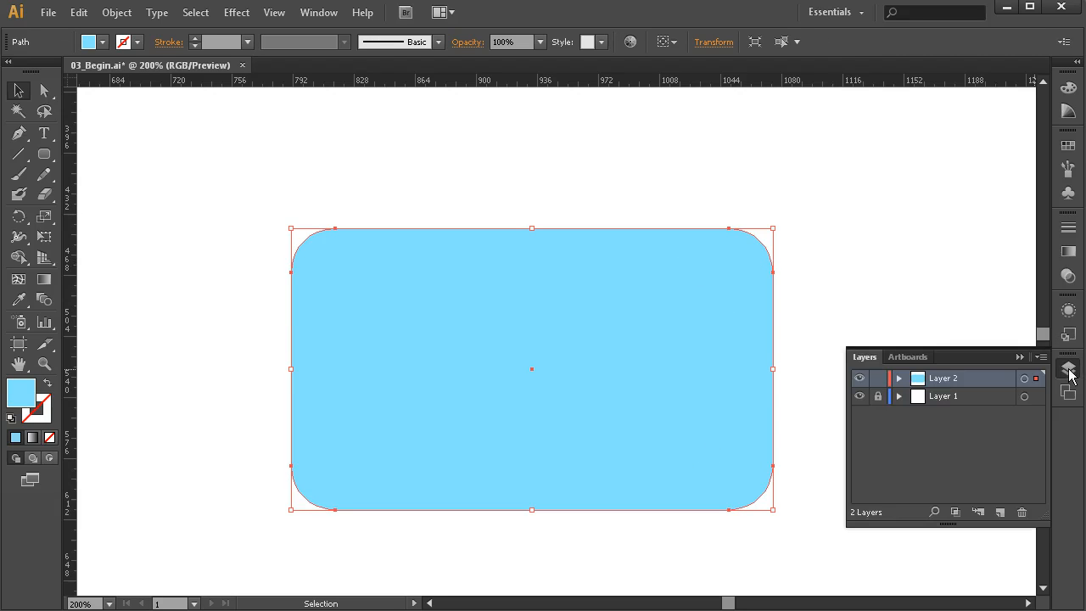
click(879, 396)
click(899, 378)
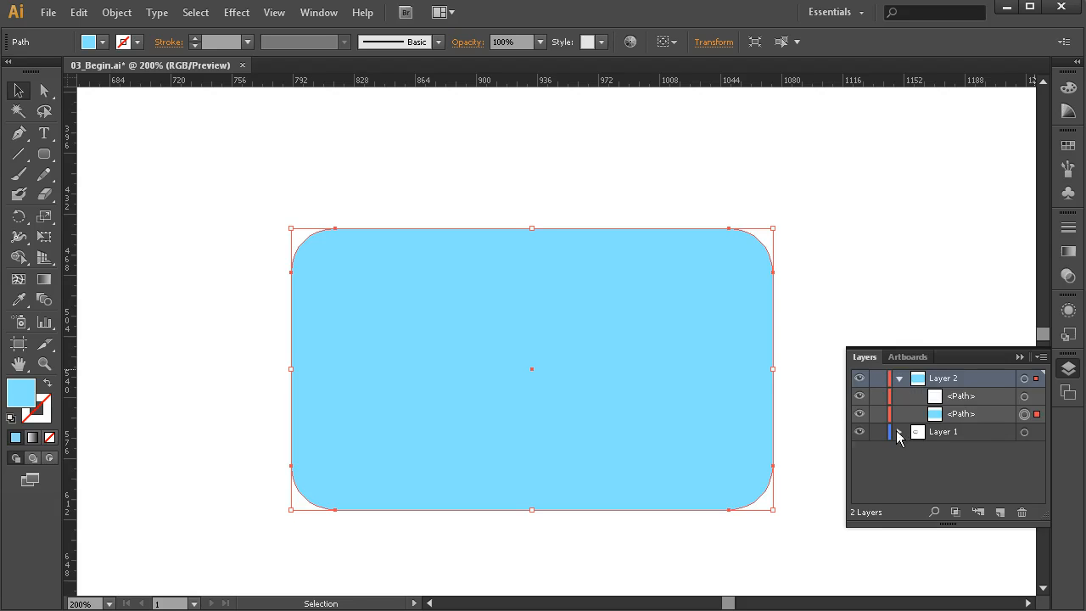
click(899, 432)
click(963, 415)
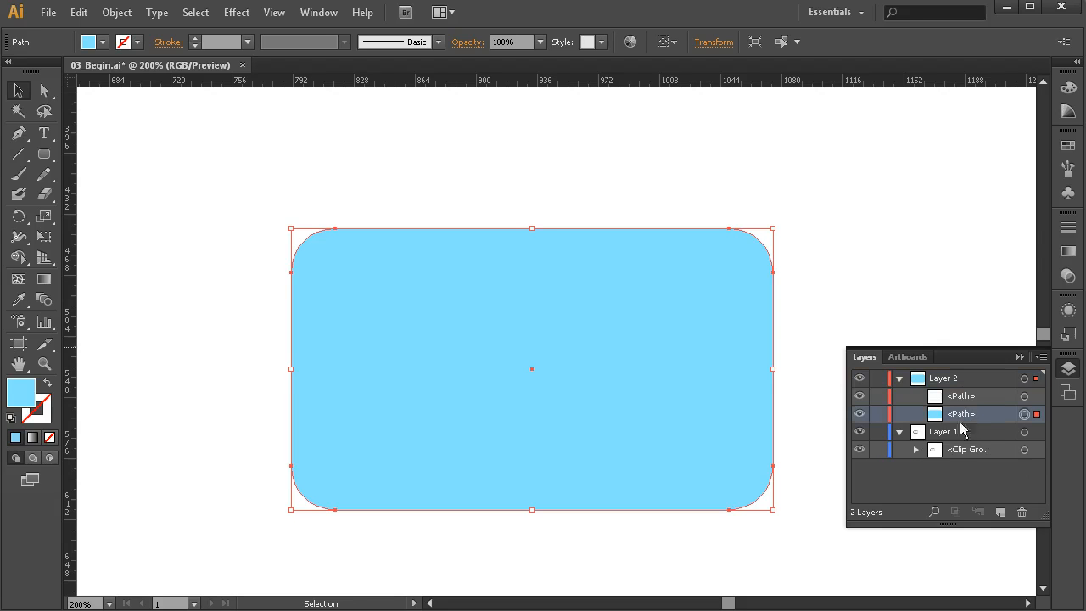
drag(958, 416, 962, 457)
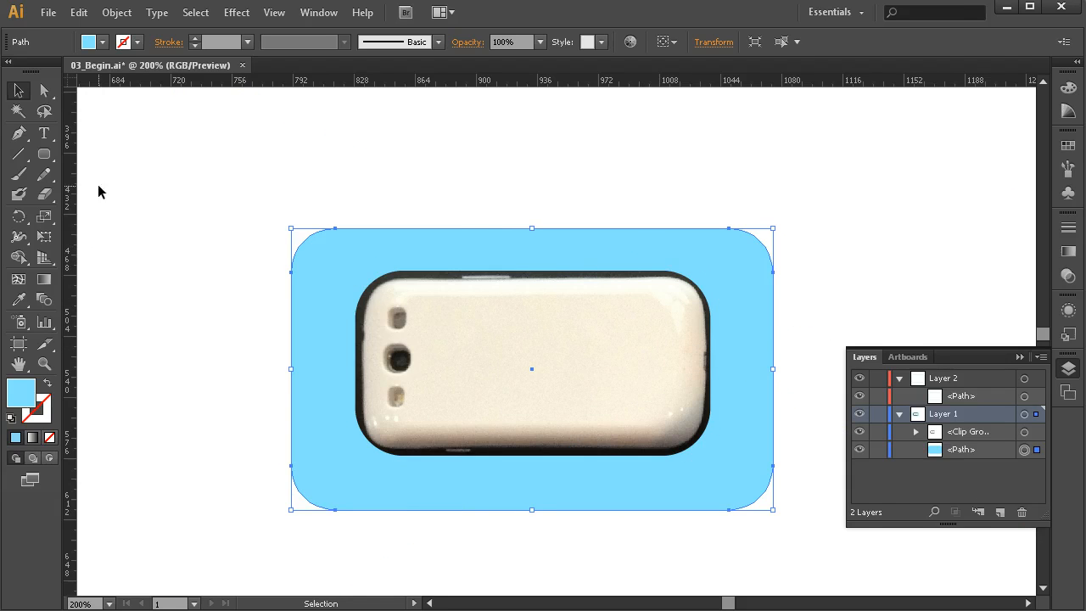
- Fill the large background rectangle with the dark grey sampled from the phone's upper edge using the Eyedropper, and deselect it
click(20, 300)
click(417, 272)
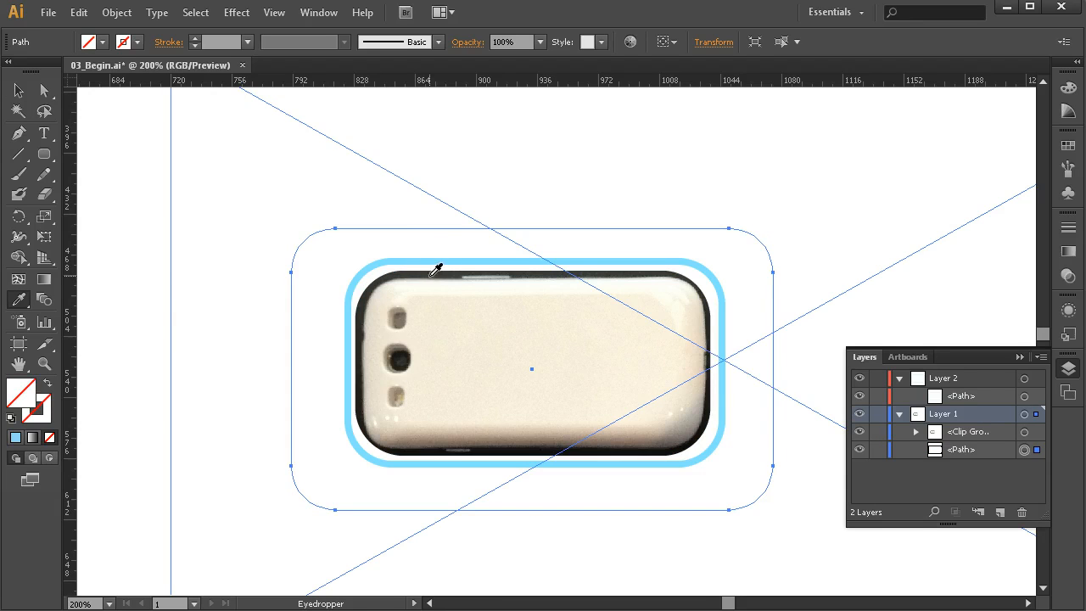
click(430, 274)
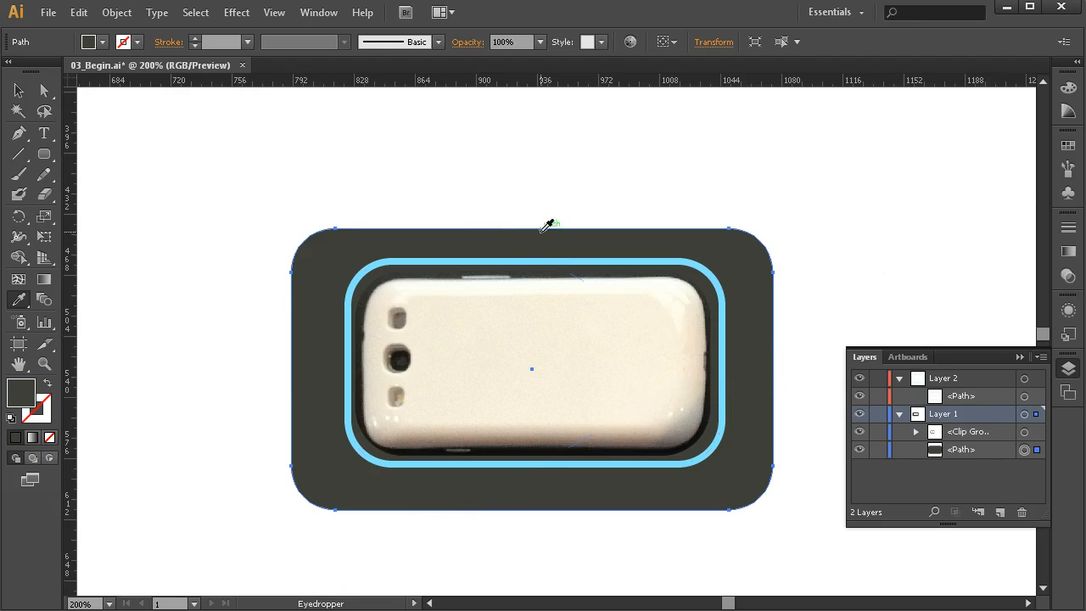
click(18, 90)
click(652, 171)
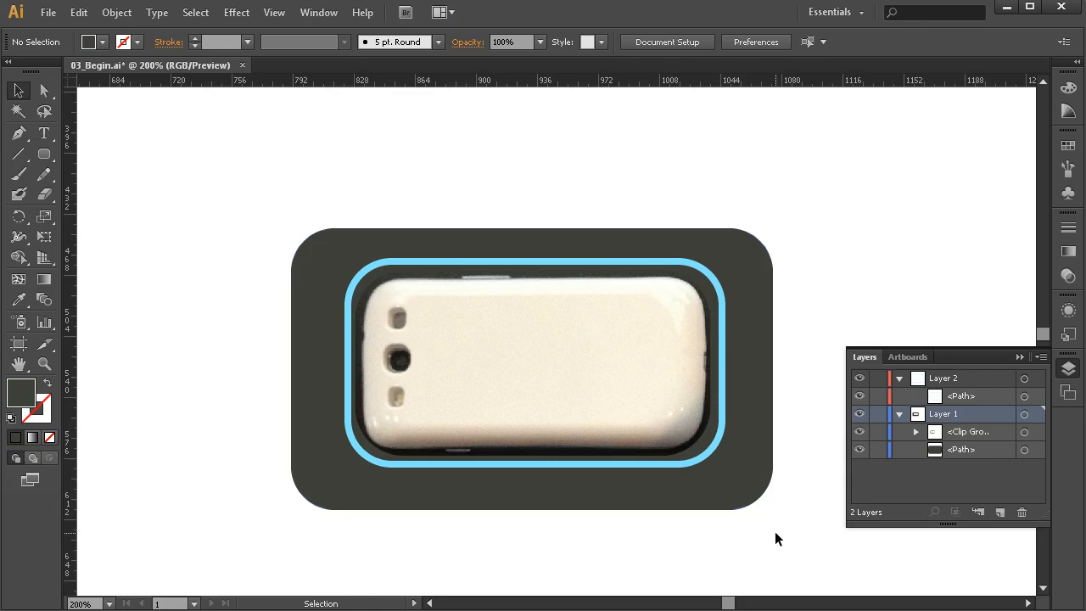
click(504, 260)
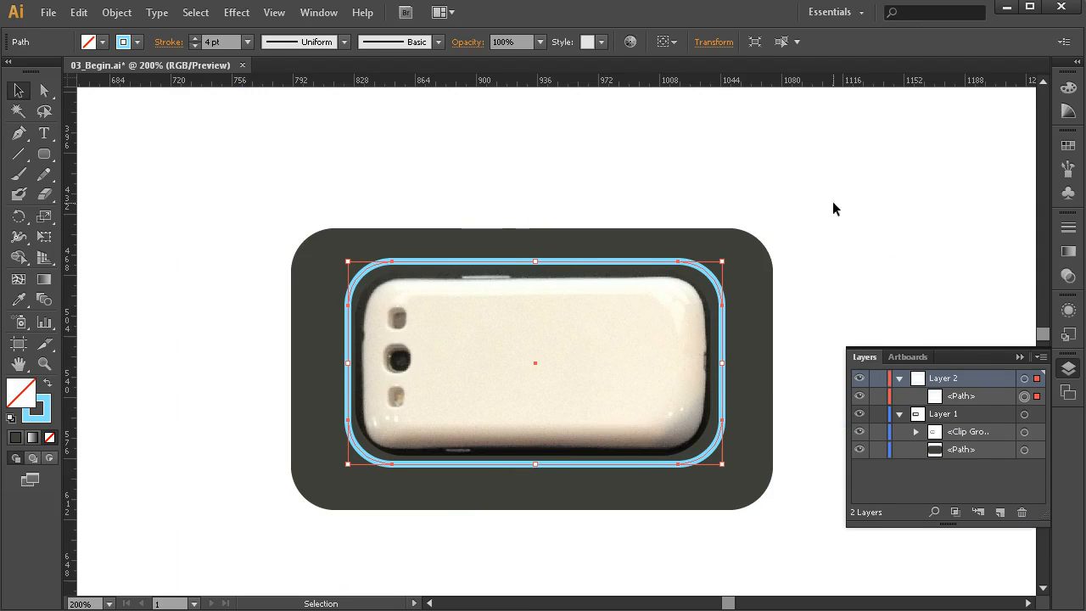
click(901, 236)
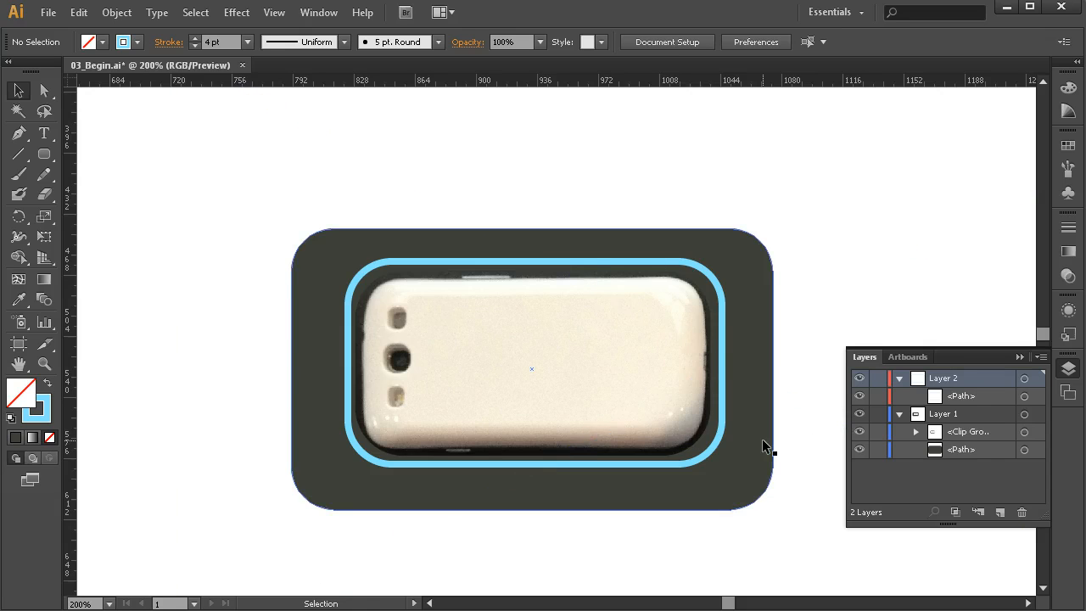
- Enlarge the dark grey background rectangle until it extends past the artboard edges on all sides, and deselect it
key(z)
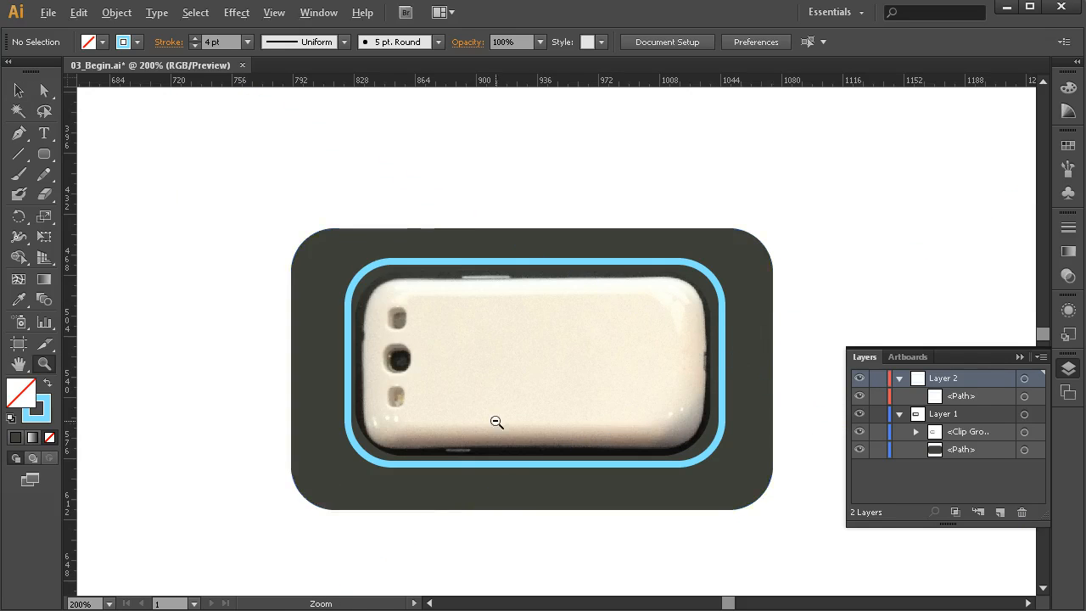
alt+click(497, 424)
alt+click(512, 424)
alt+click(612, 332)
alt+click(612, 332)
alt+click(560, 327)
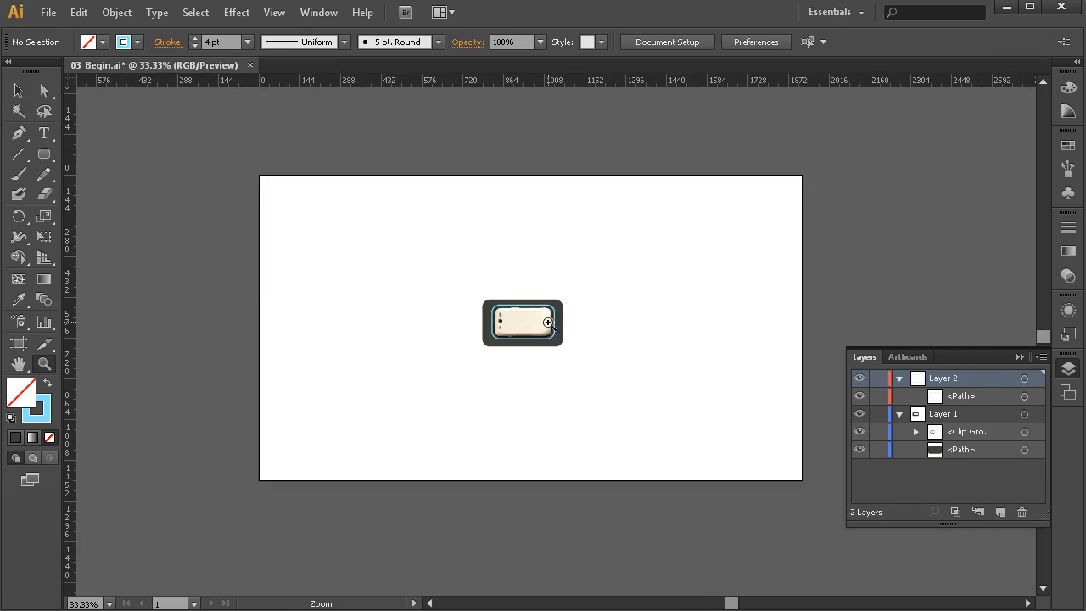
click(19, 90)
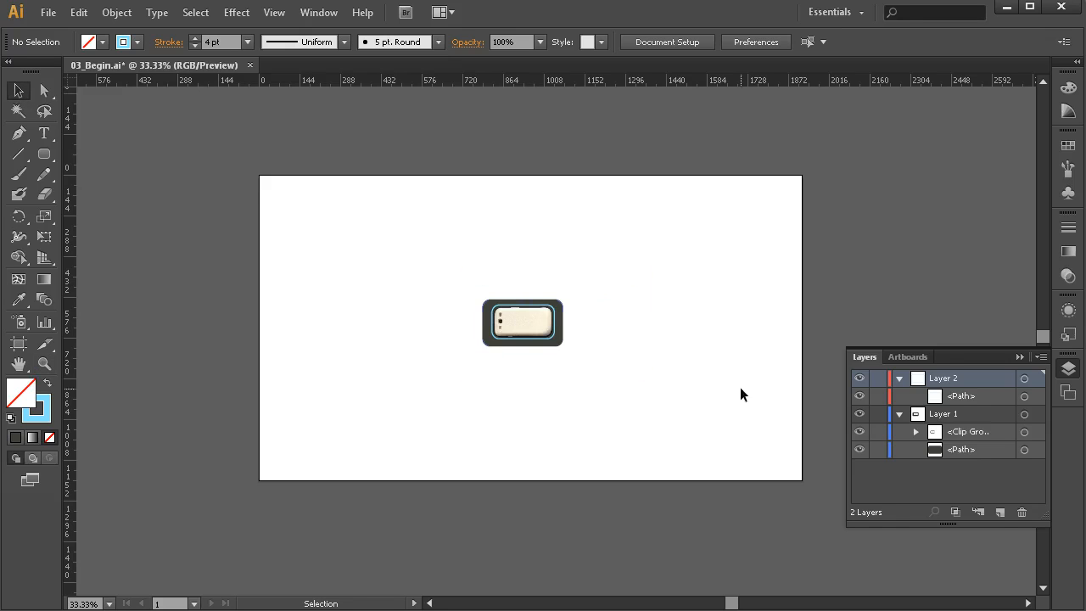
click(1024, 451)
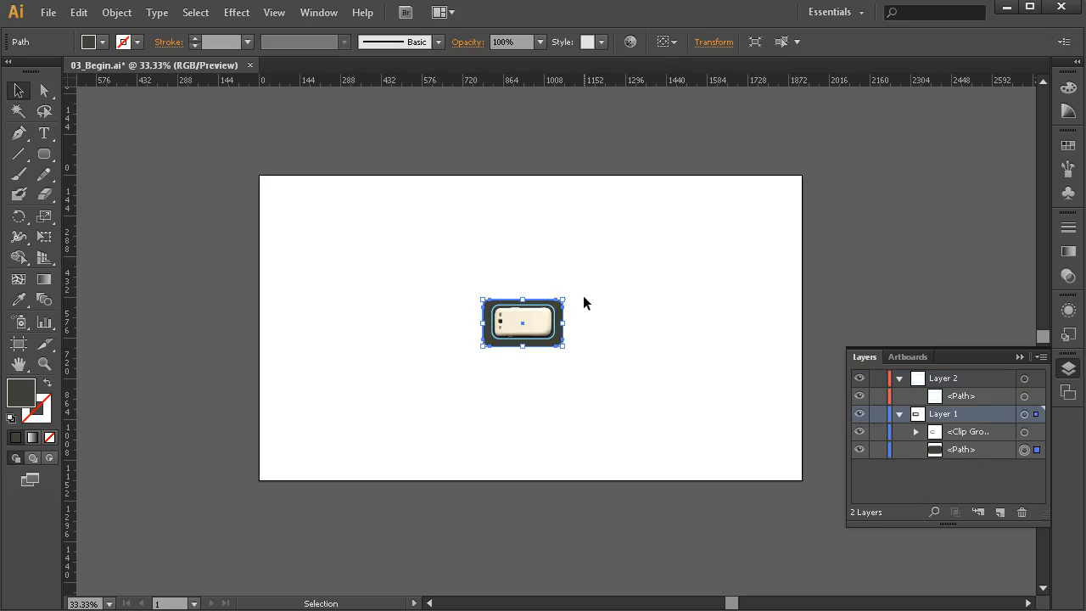
drag(563, 300, 818, 164)
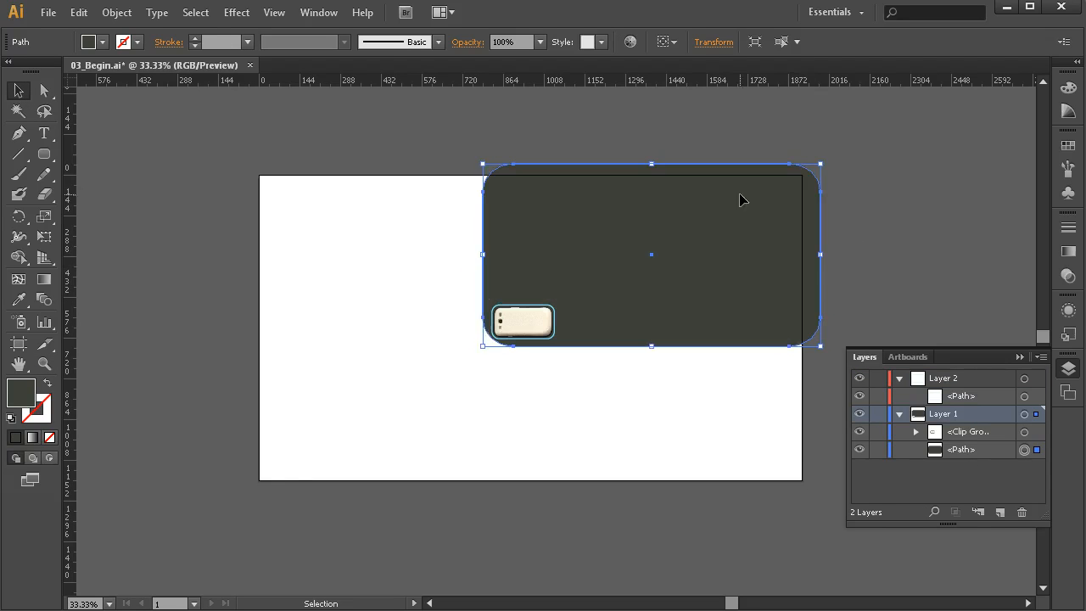
drag(483, 345, 446, 371)
drag(238, 489, 236, 496)
click(424, 584)
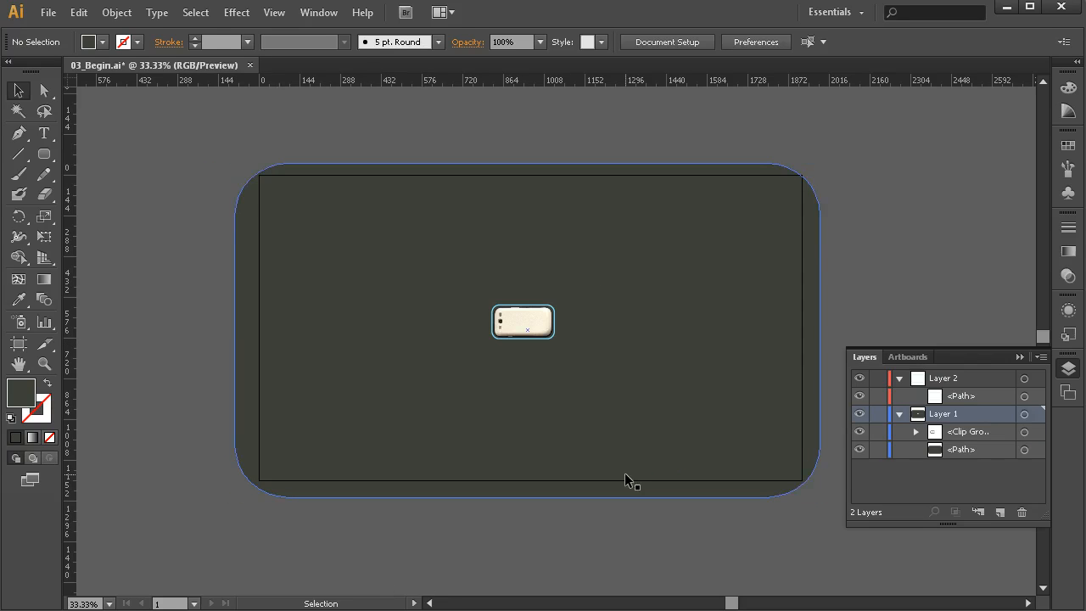
- Collapse and lock Layer 1, make Layer 2 the active layer and show the phone close up at 300%
scroll(563, 337, up, 2)
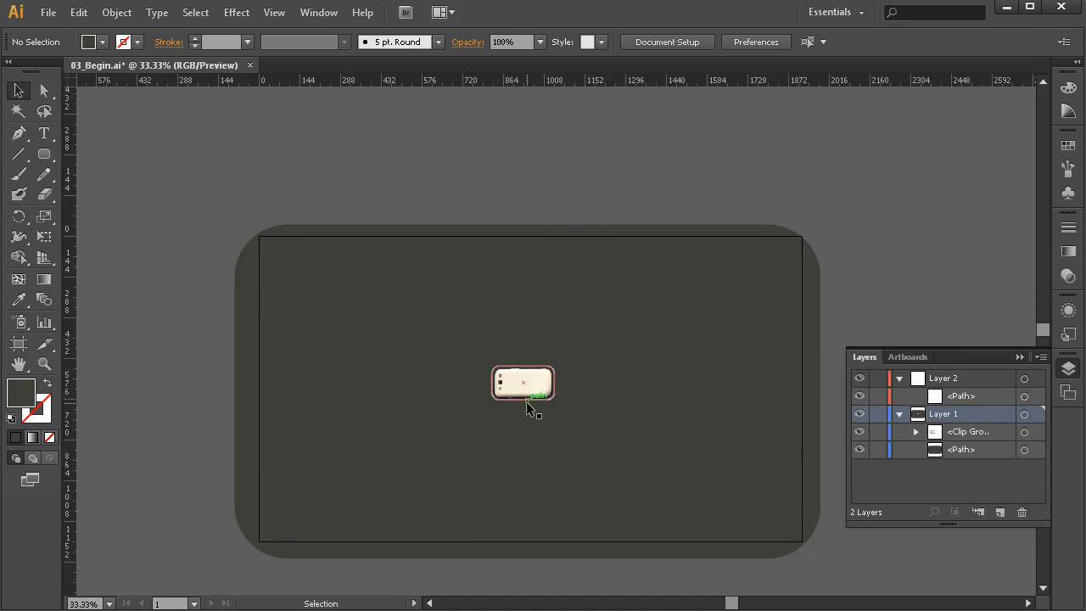
scroll(546, 397, up, 4)
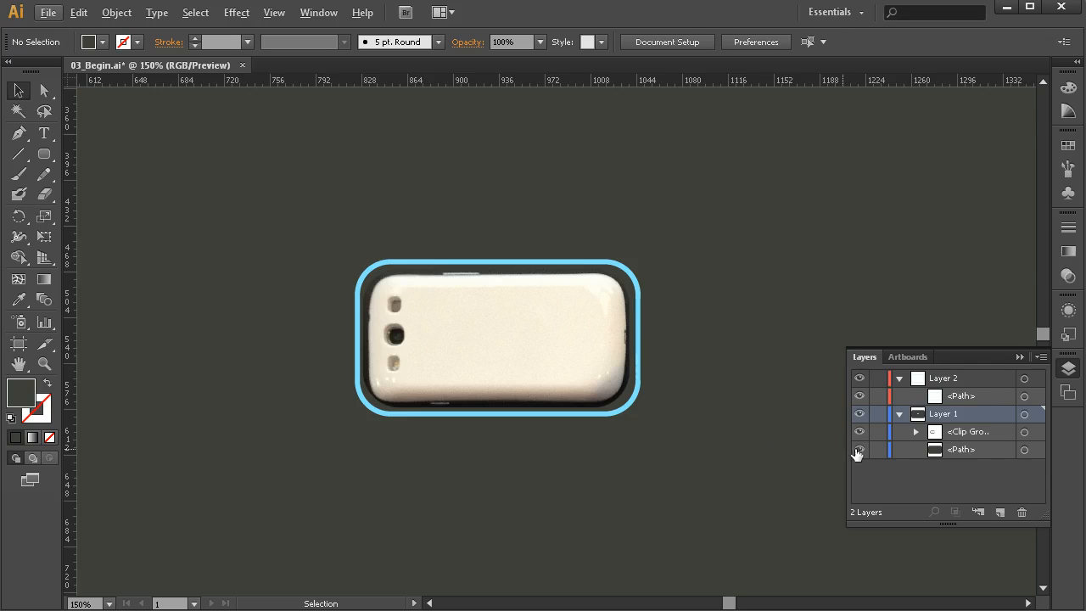
click(899, 415)
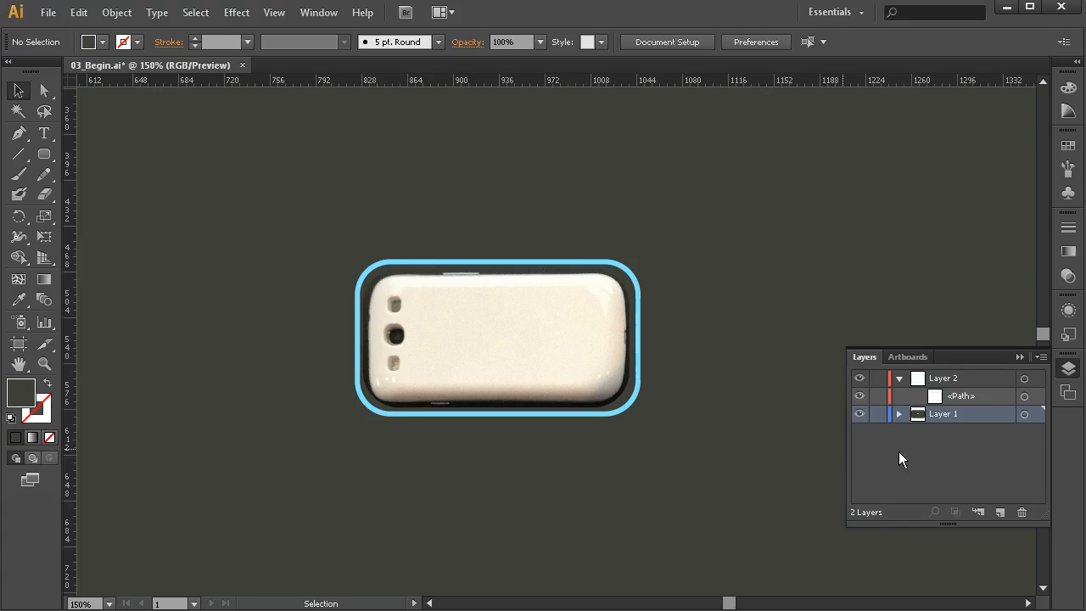
click(878, 414)
click(936, 377)
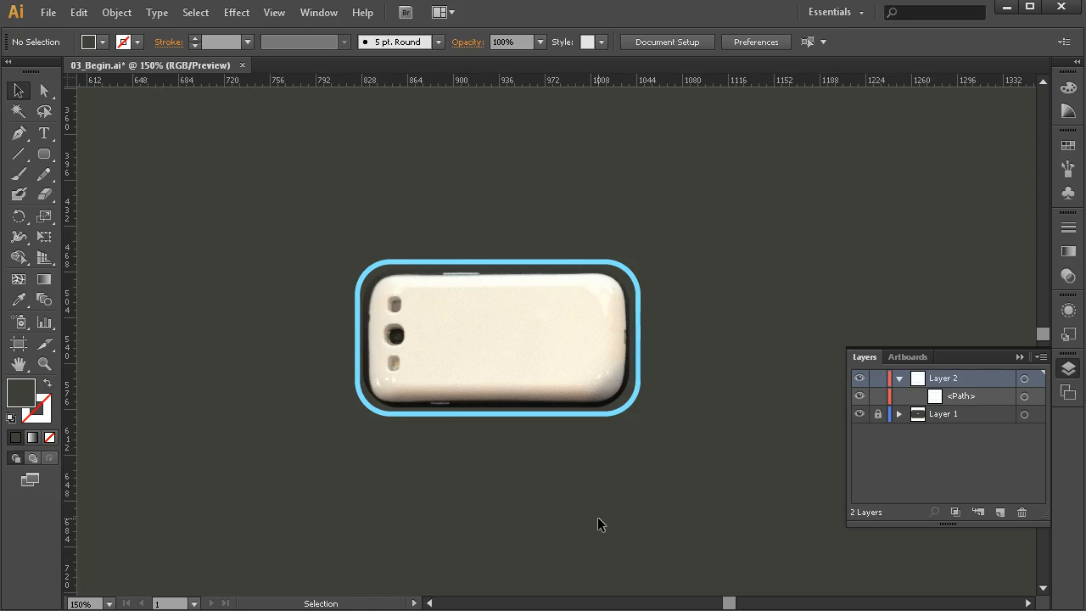
scroll(545, 351, up, 2)
drag(503, 331, 526, 374)
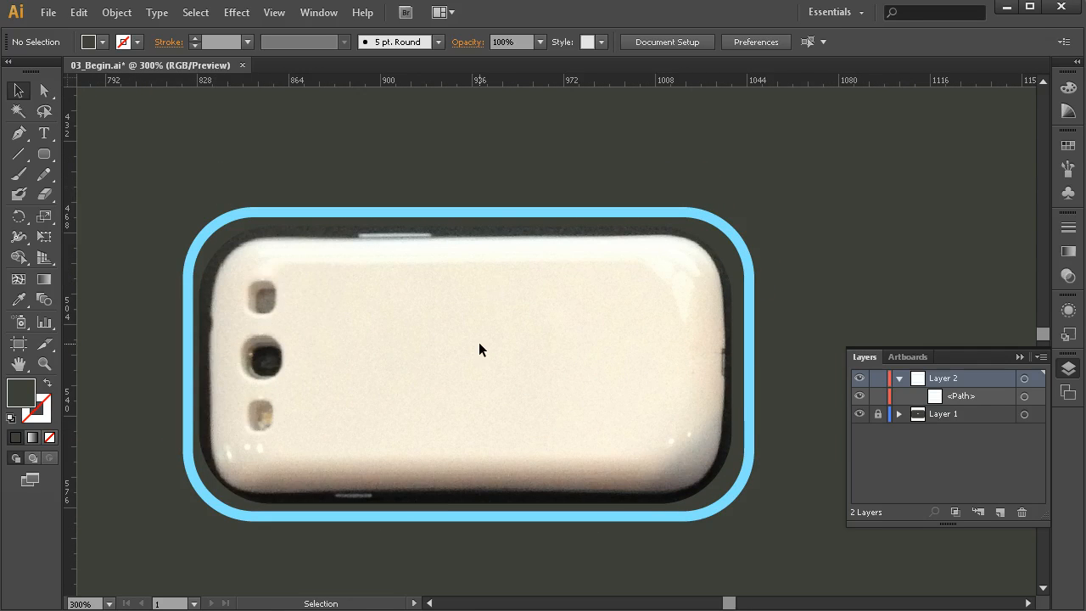
- Cut the light blue phone outline with the Scissors tool at the four anchor points of its two right-hand rounded corners
click(478, 215)
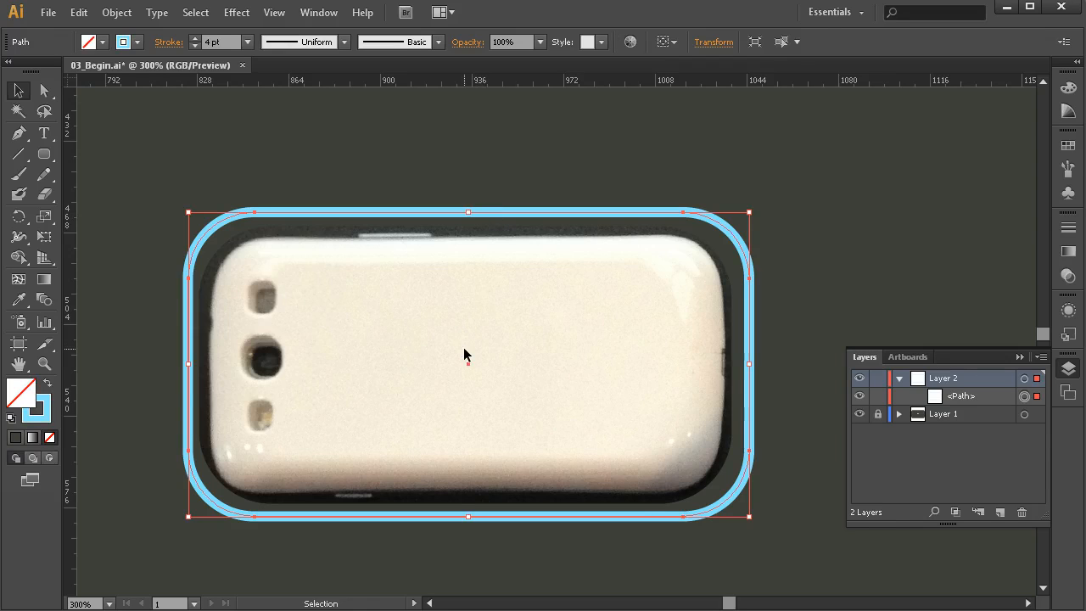
click(47, 197)
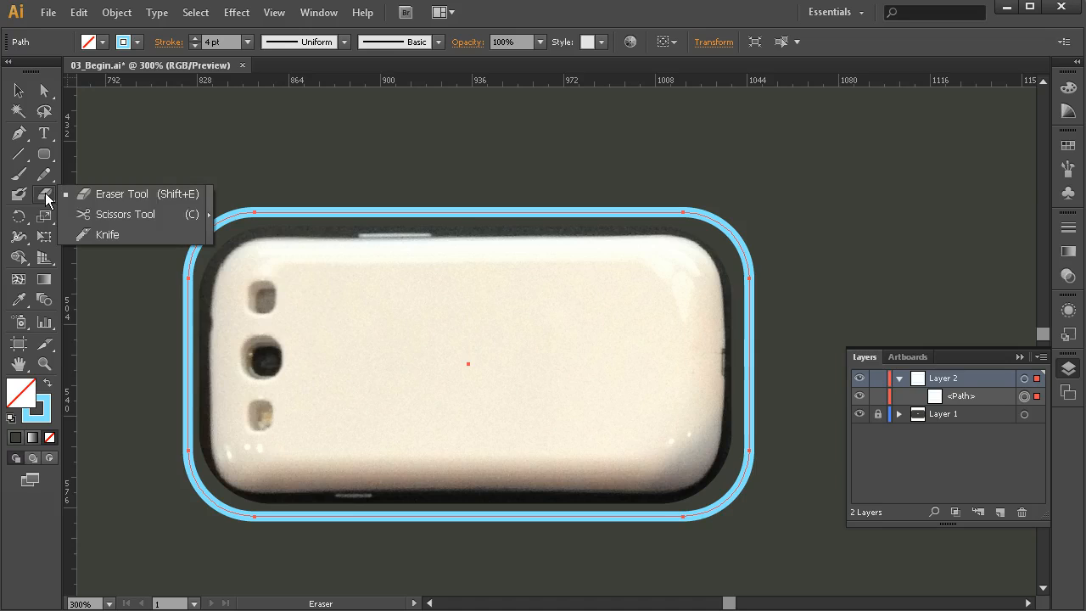
click(103, 218)
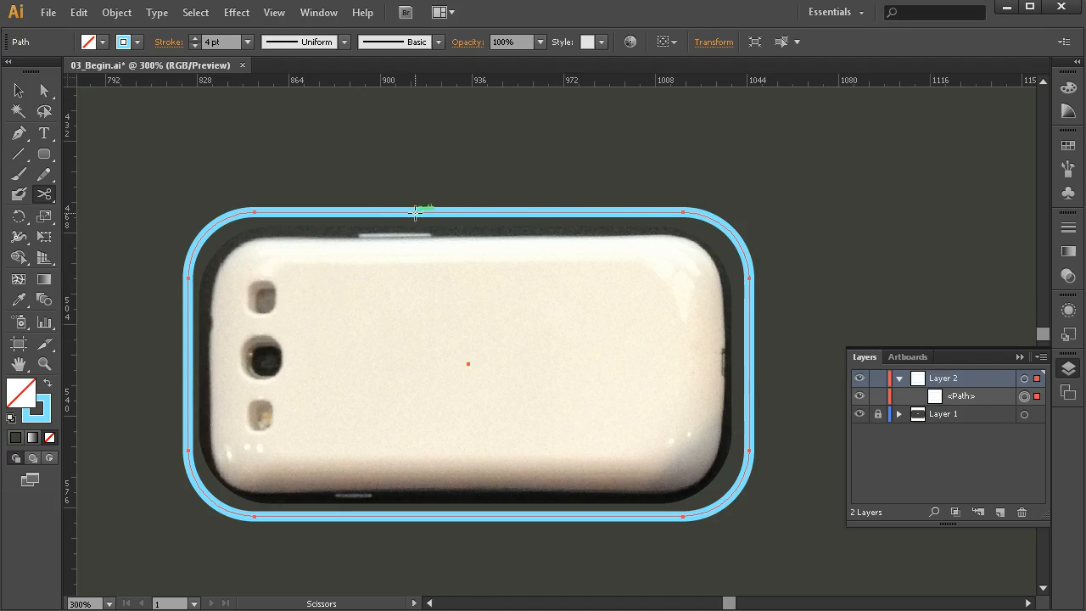
click(683, 211)
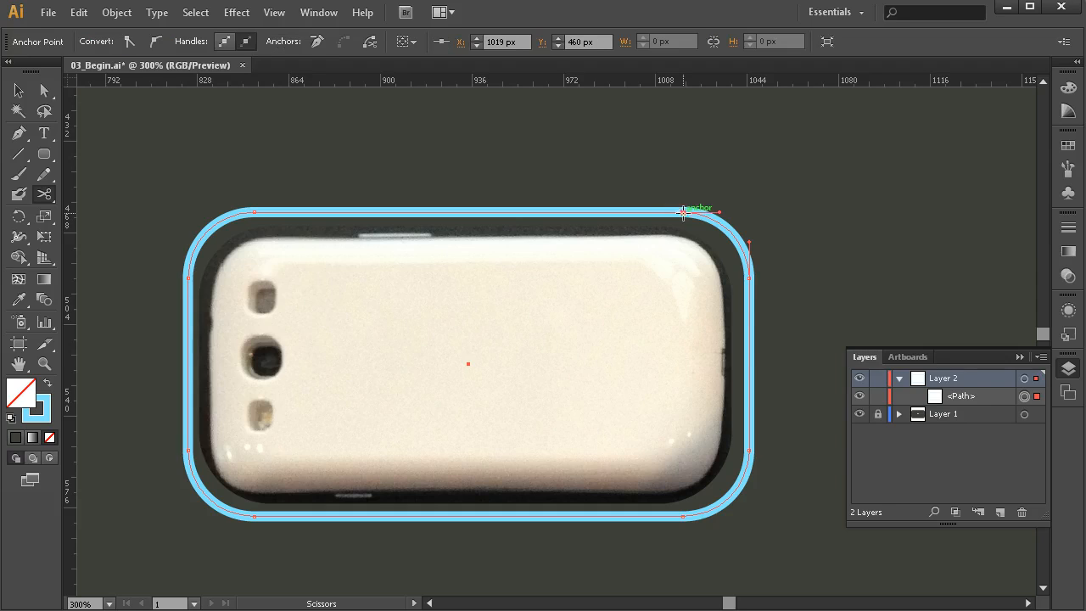
click(748, 278)
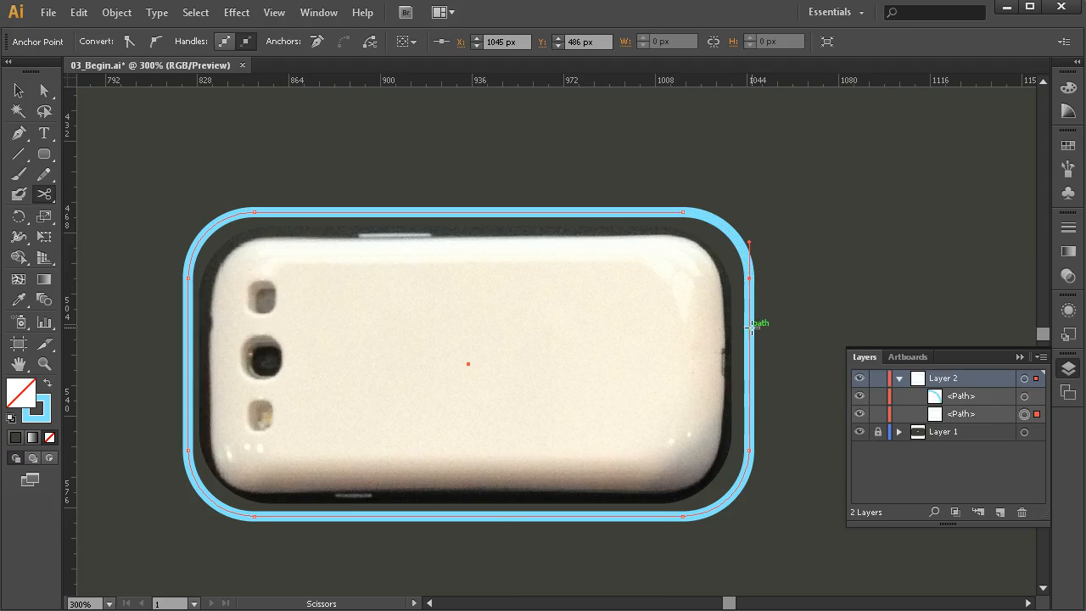
click(749, 451)
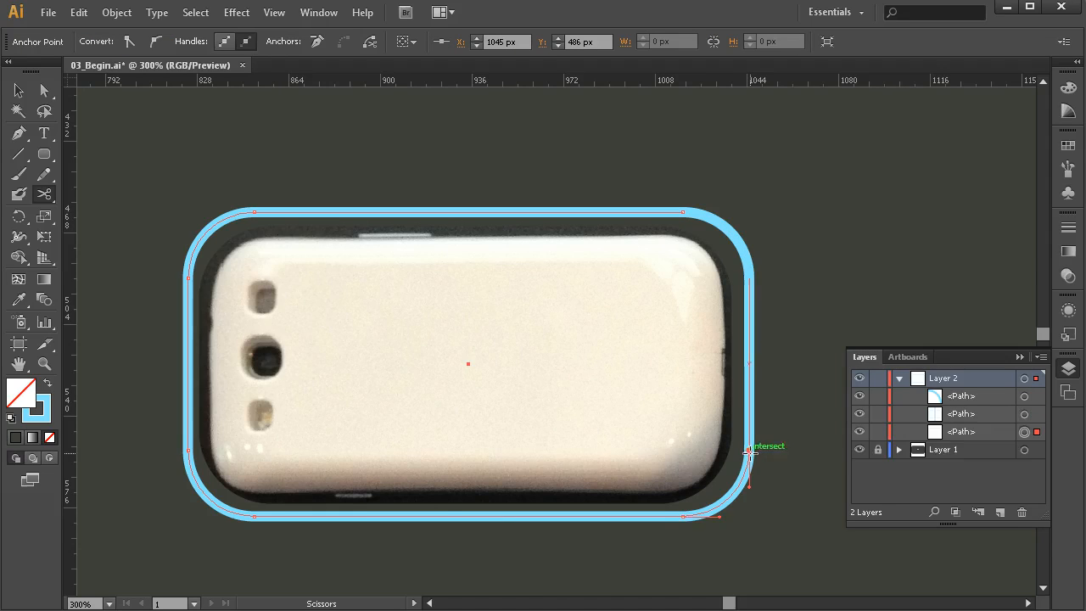
click(683, 516)
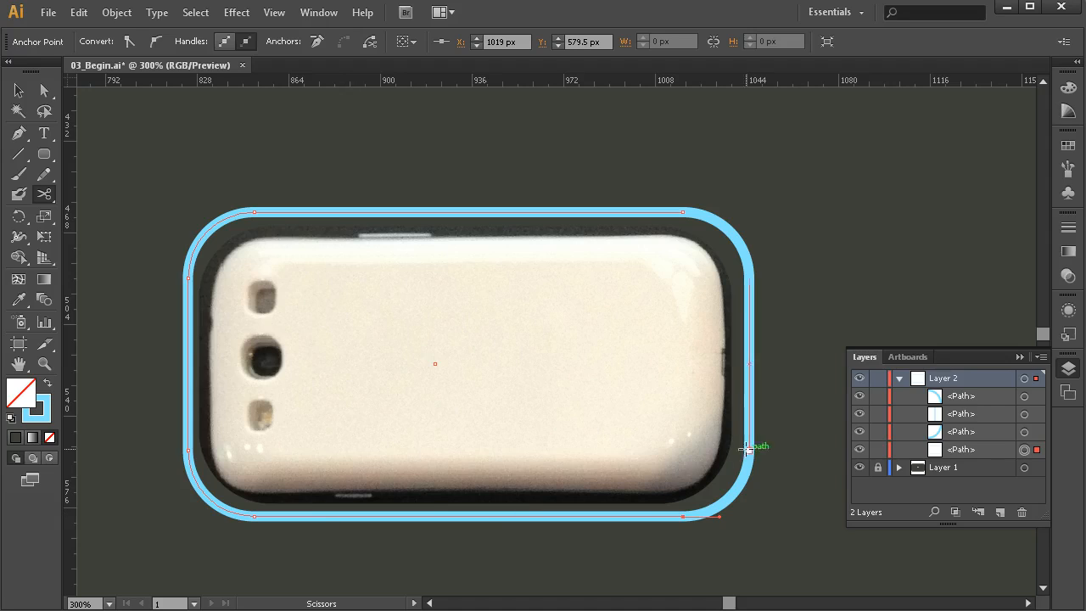
click(683, 516)
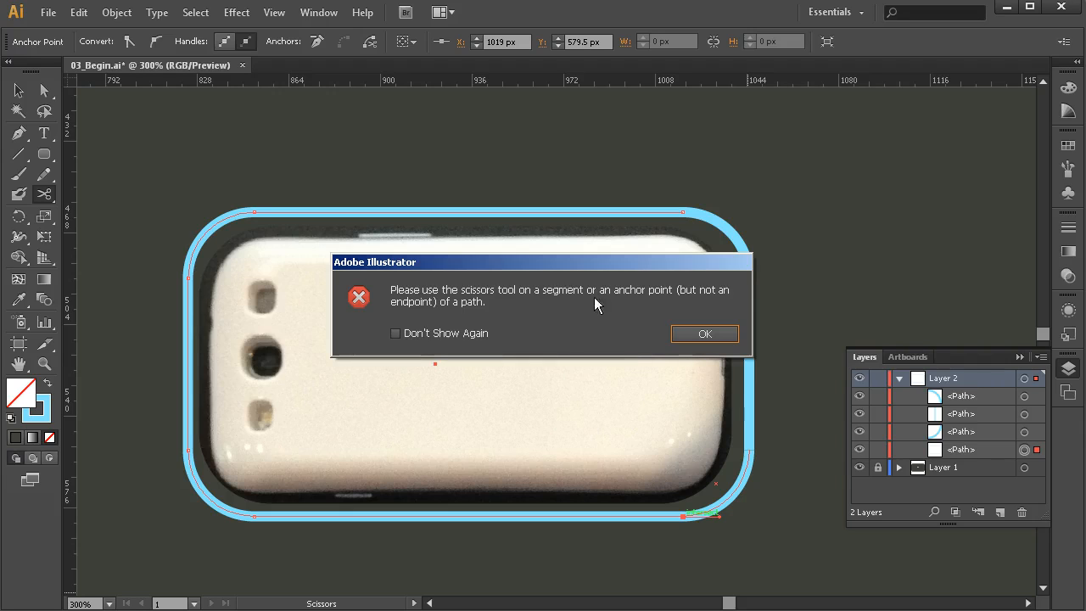
click(704, 333)
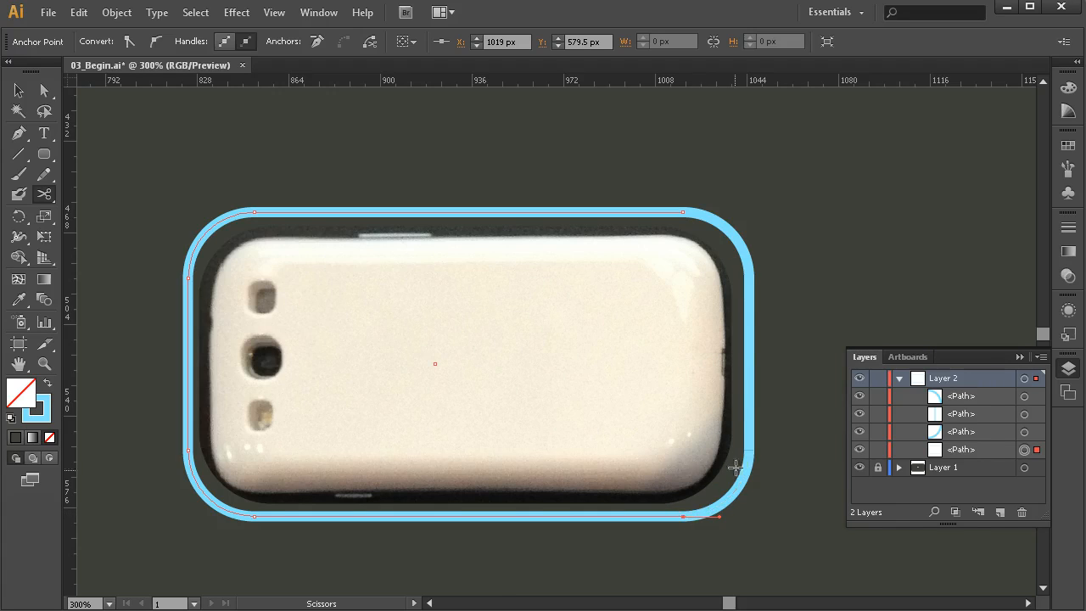
- Cut the outline at the four anchor points of its two left-hand rounded corners and deselect it
click(255, 515)
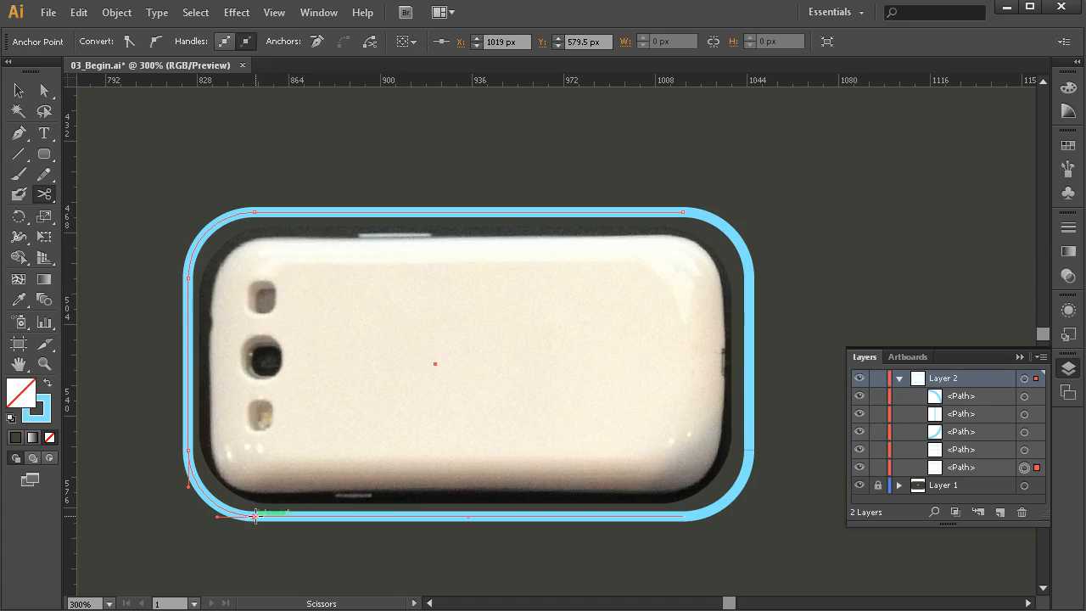
click(189, 452)
click(189, 278)
click(253, 212)
click(253, 212)
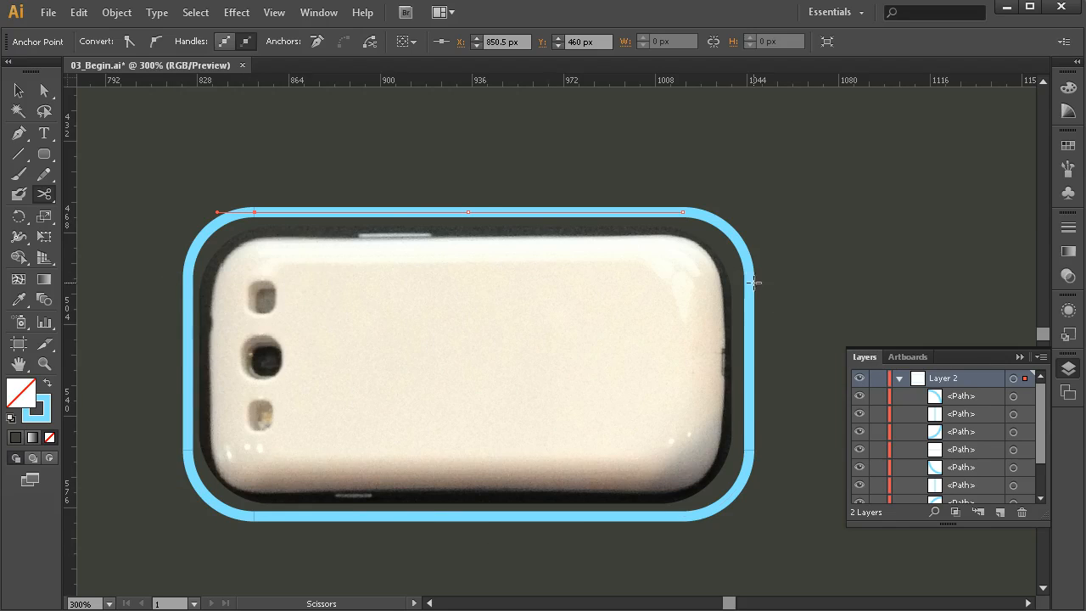
key(v)
click(523, 154)
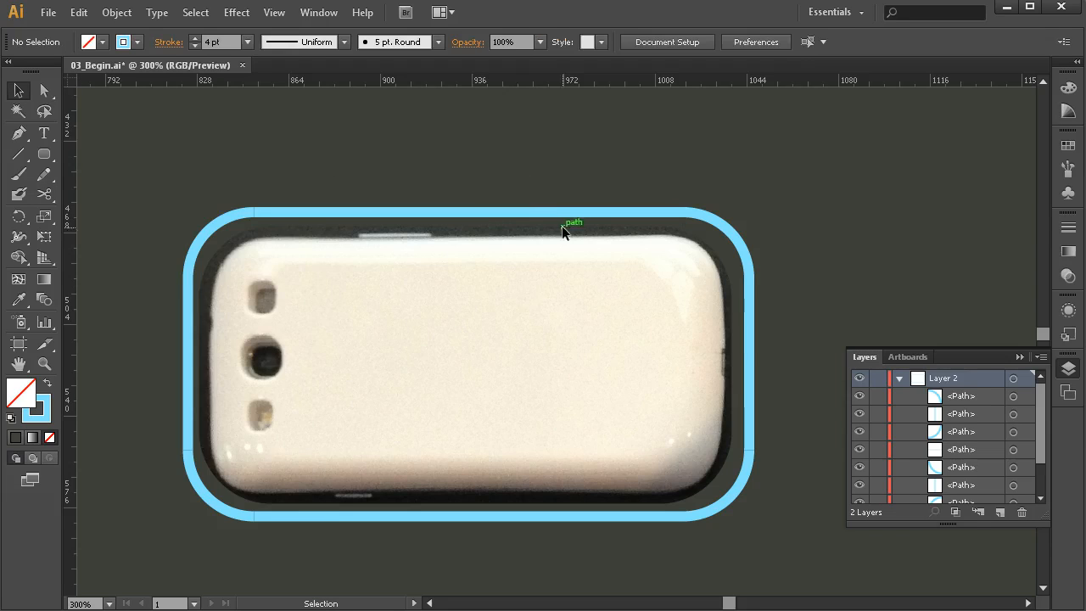
- Shorten the outline's upper and lower straight segments together and nudge them left to leave gaps at both ends, and deselect them
drag(515, 213, 513, 217)
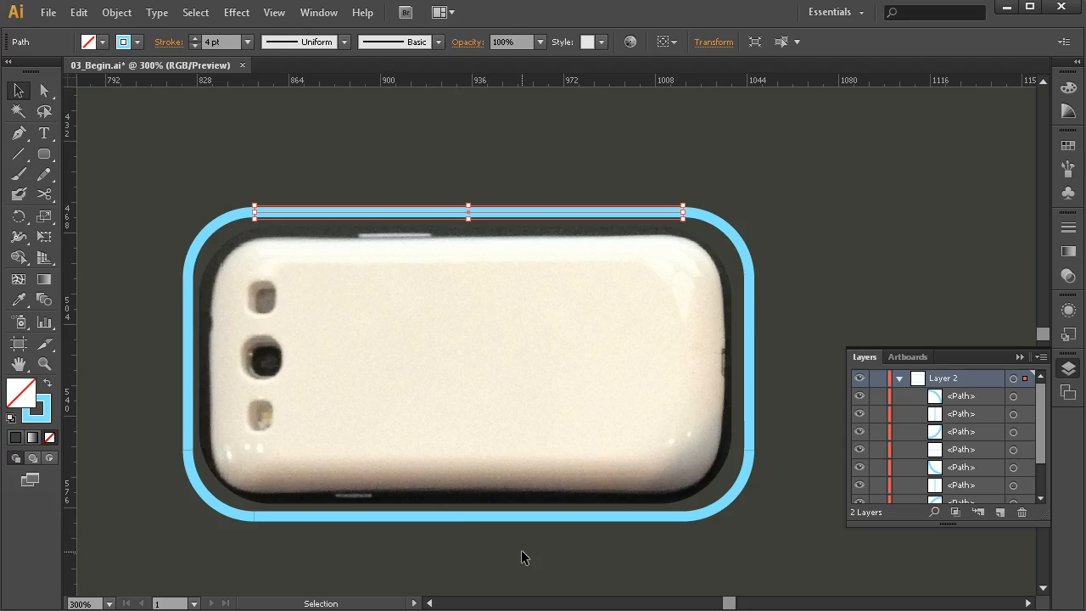
shift+click(450, 513)
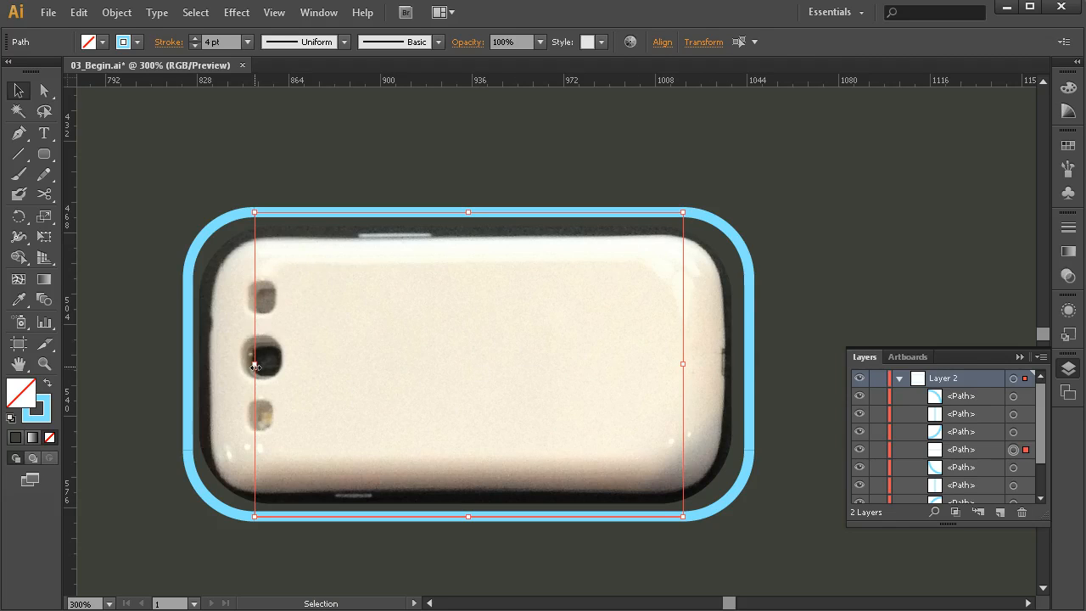
drag(254, 364, 288, 364)
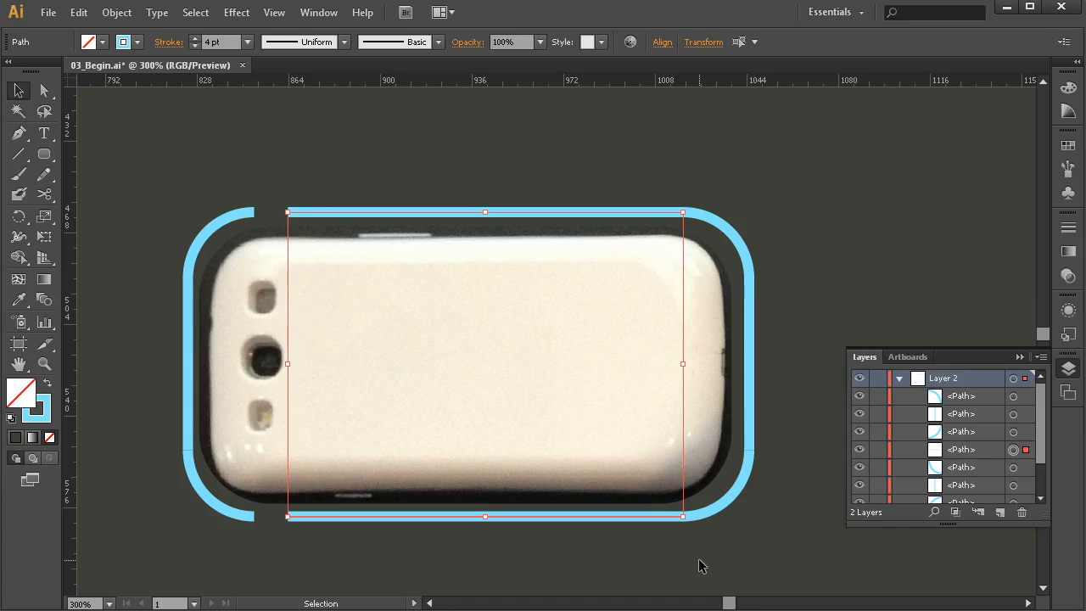
key(Left)
key(Left)
key(Left)
key(Left)
key(Left)
key(Left)
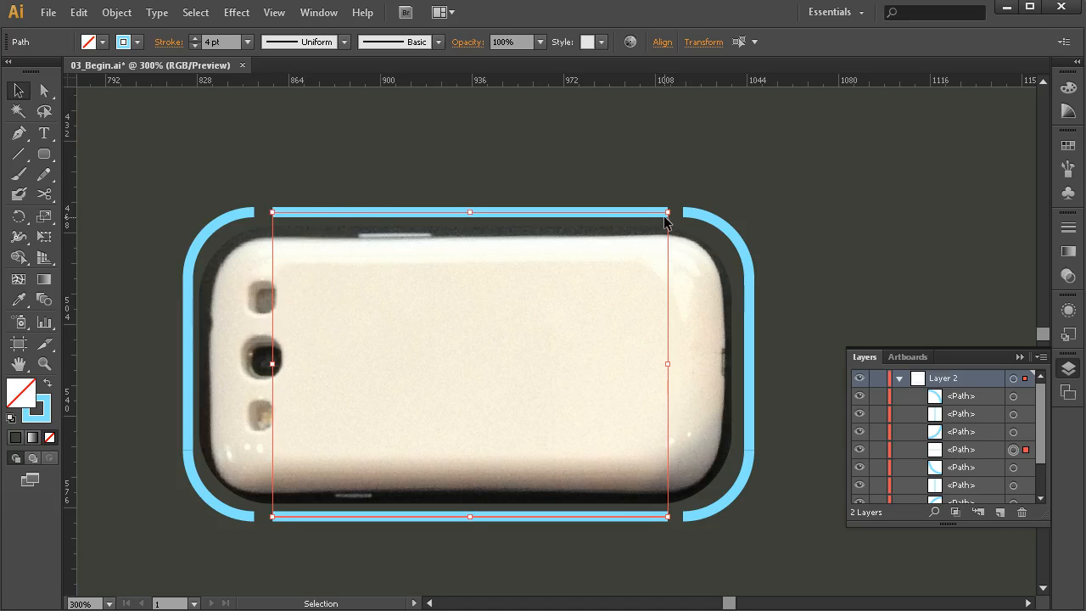
key(Left)
click(759, 193)
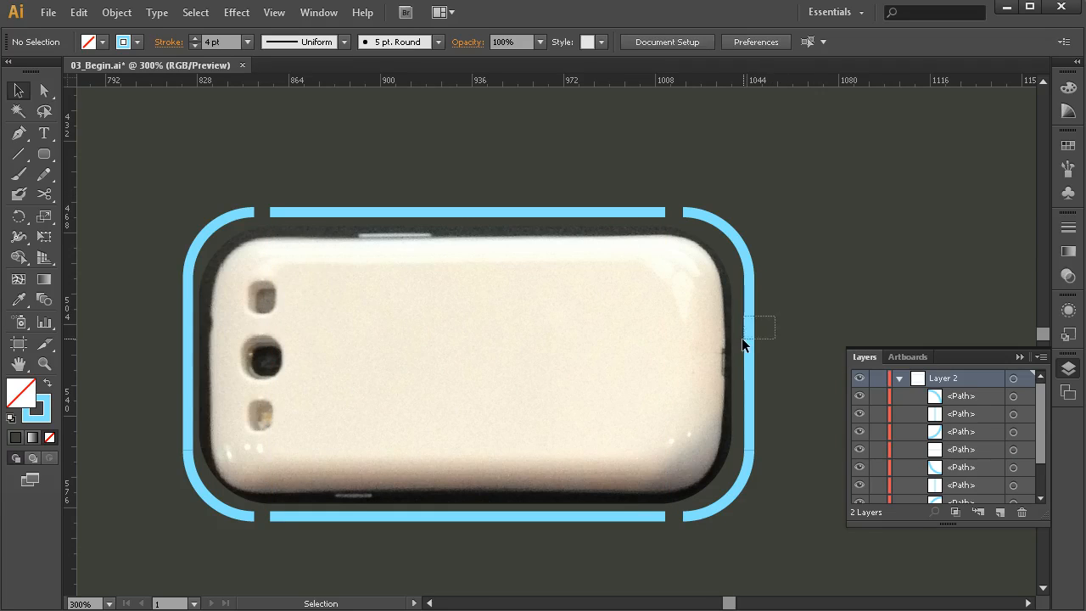
- Shorten the two vertical side segments of the outline together from both ends, leaving gaps before the rounded corners
drag(742, 338, 740, 341)
shift+click(188, 344)
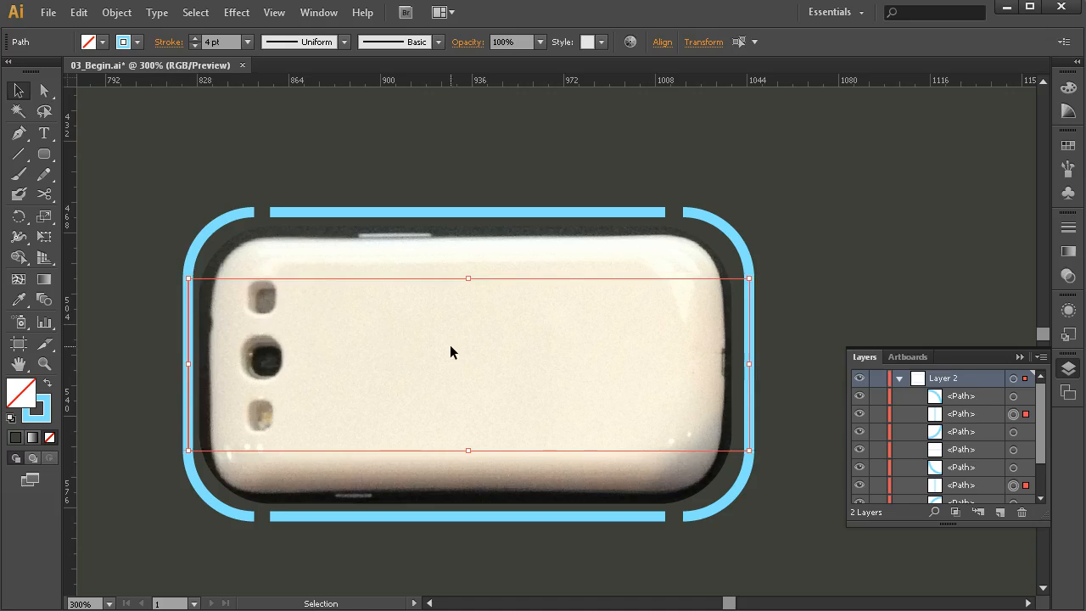
drag(469, 279, 468, 293)
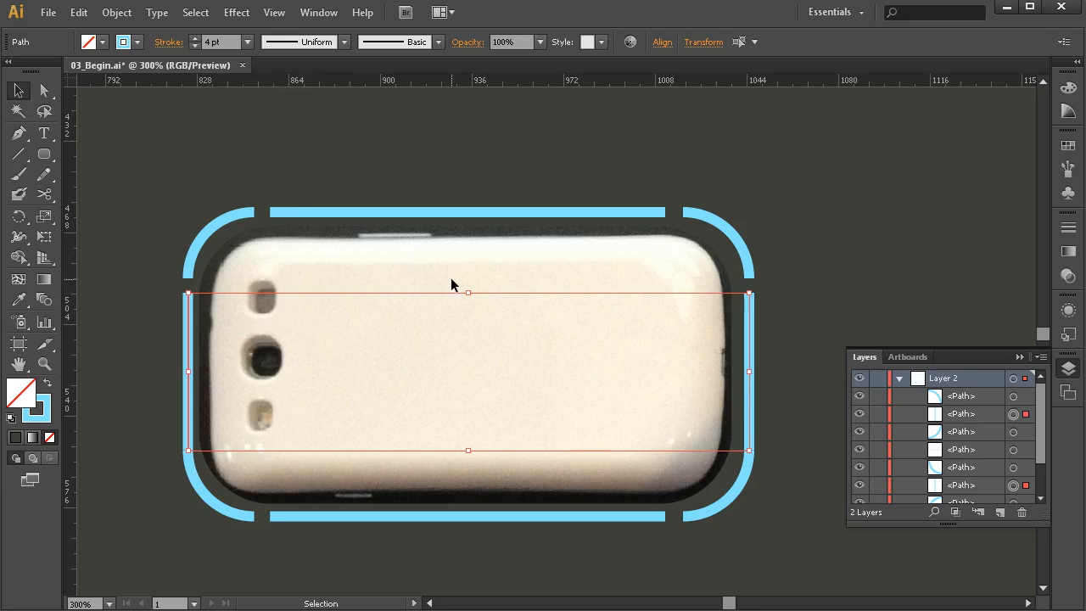
drag(468, 450, 469, 434)
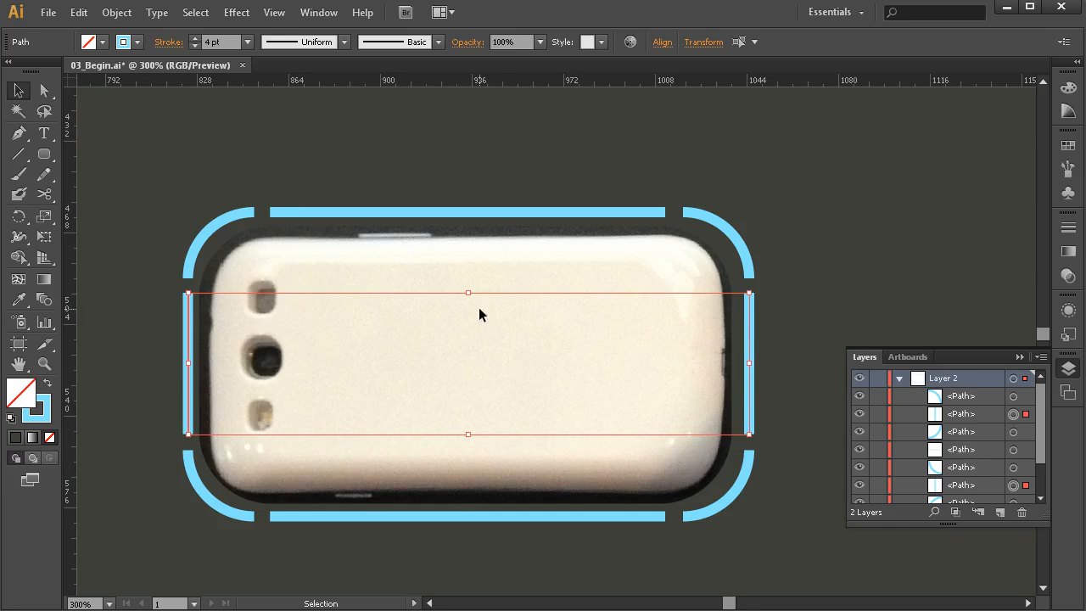
drag(469, 295, 468, 298)
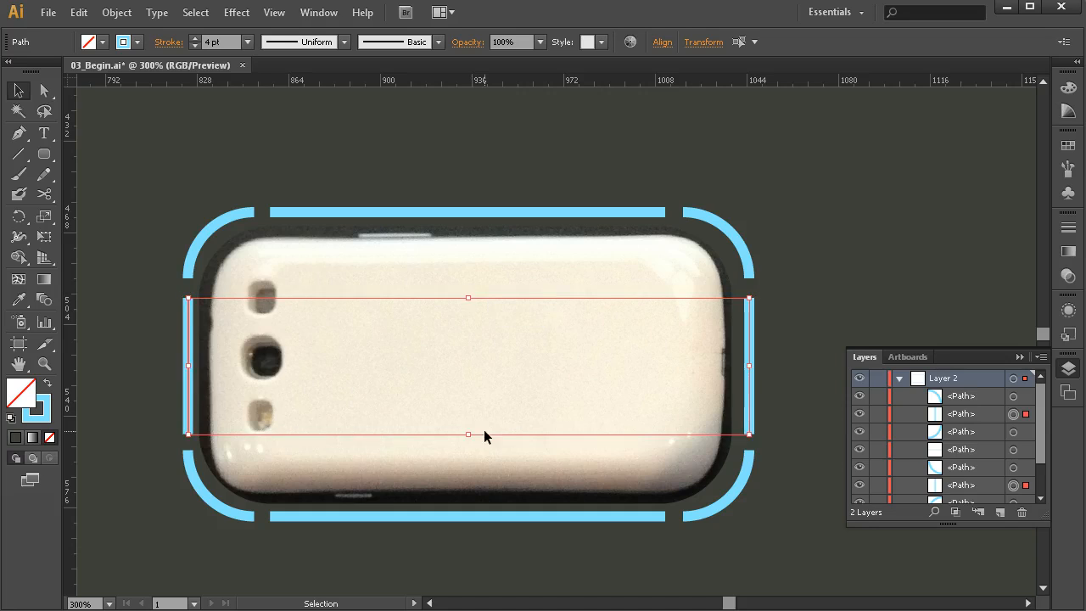
drag(468, 435, 468, 430)
- Trim the left ends of the upper and lower straight segments slightly to even out the gaps, and deselect them
click(387, 516)
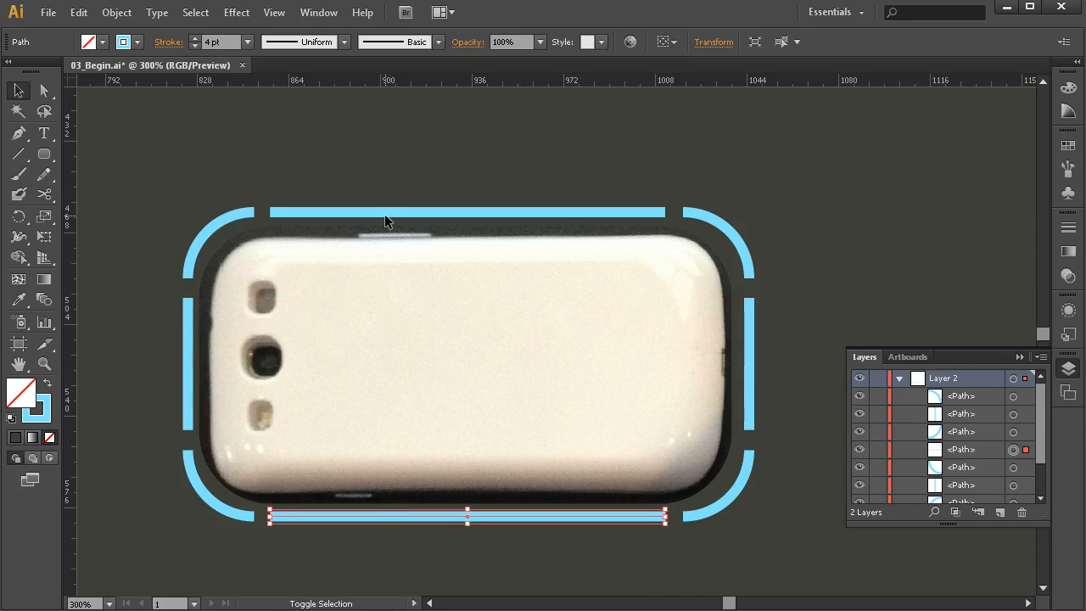
shift+click(379, 212)
drag(270, 365, 271, 365)
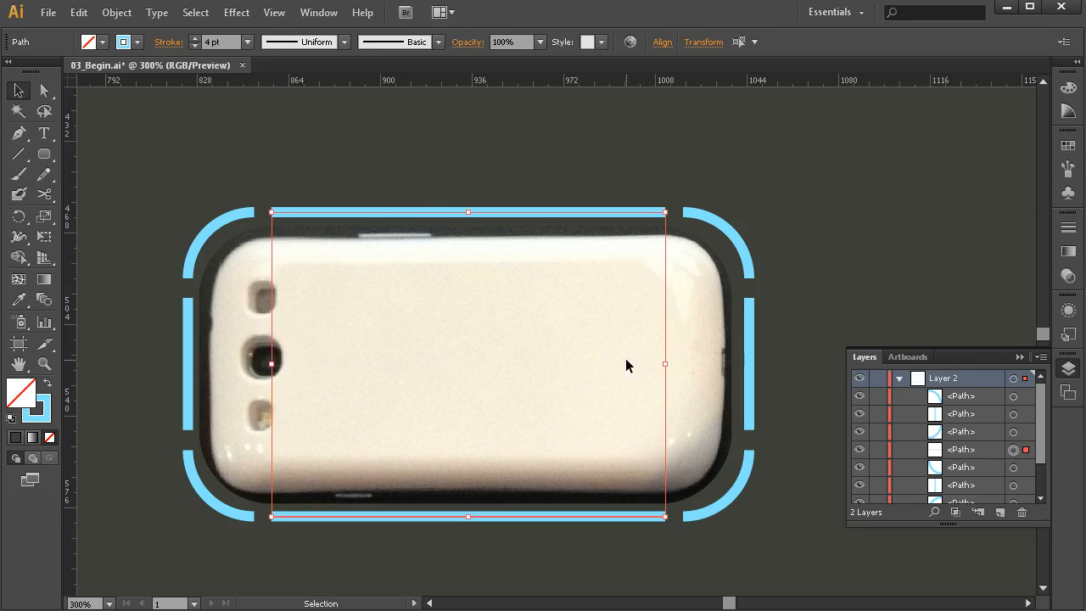
click(762, 231)
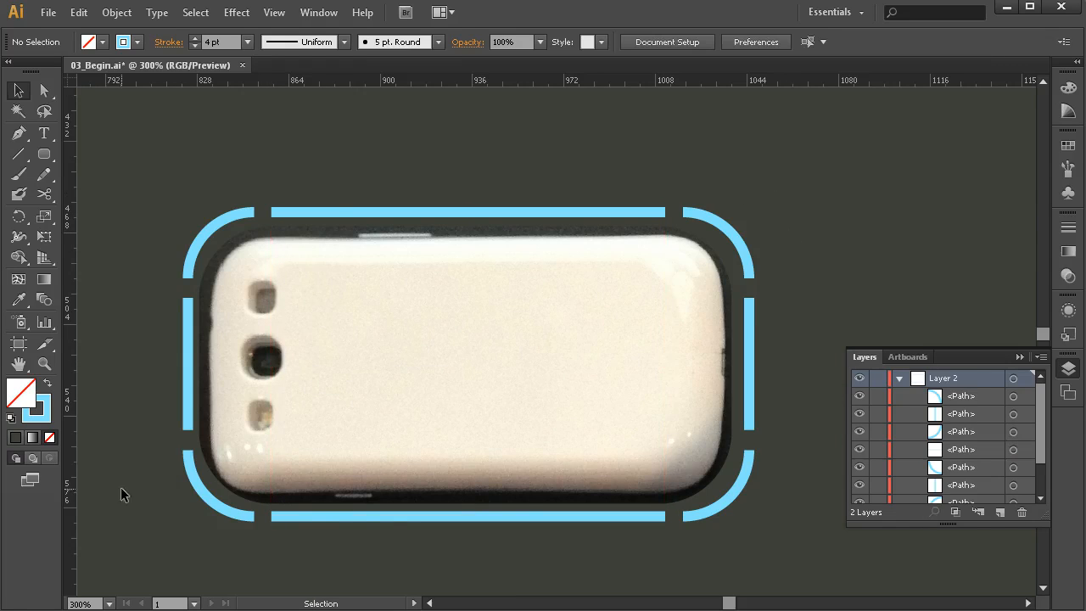
- Select all eight outline pieces, show the full stroke options, apply a round cap to the pieces and deselect them
drag(841, 150, 298, 542)
key(space)
drag(766, 334, 609, 347)
key(space)
drag(533, 349, 473, 302)
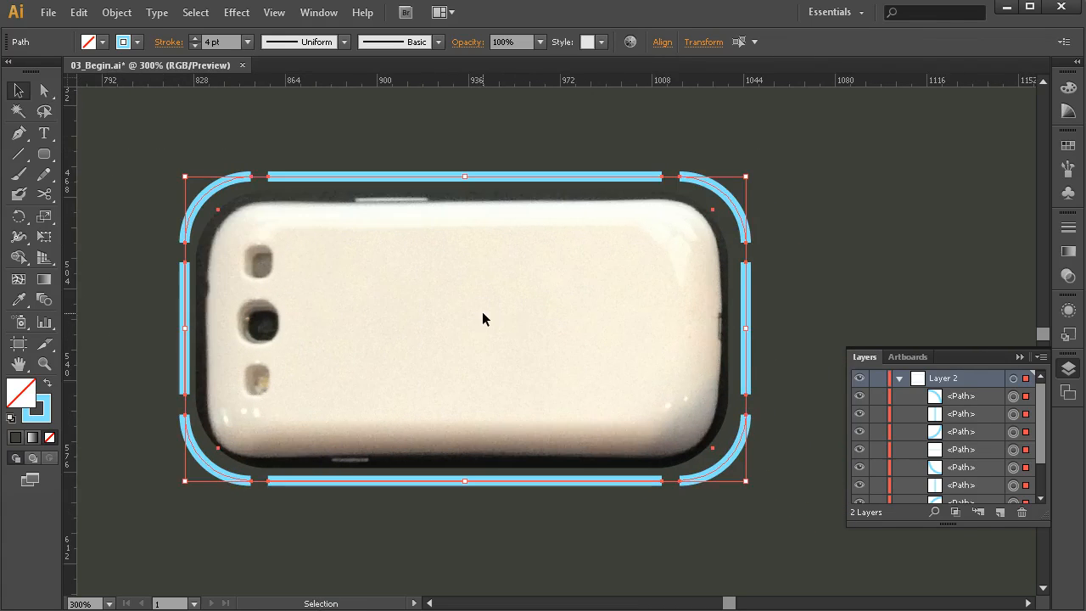
click(1068, 227)
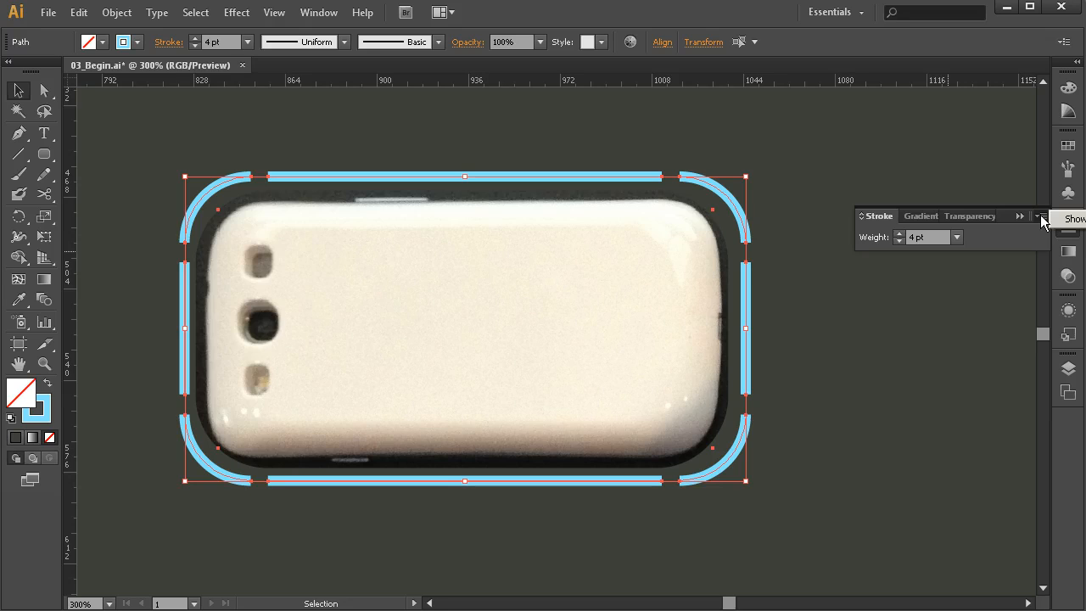
click(1075, 222)
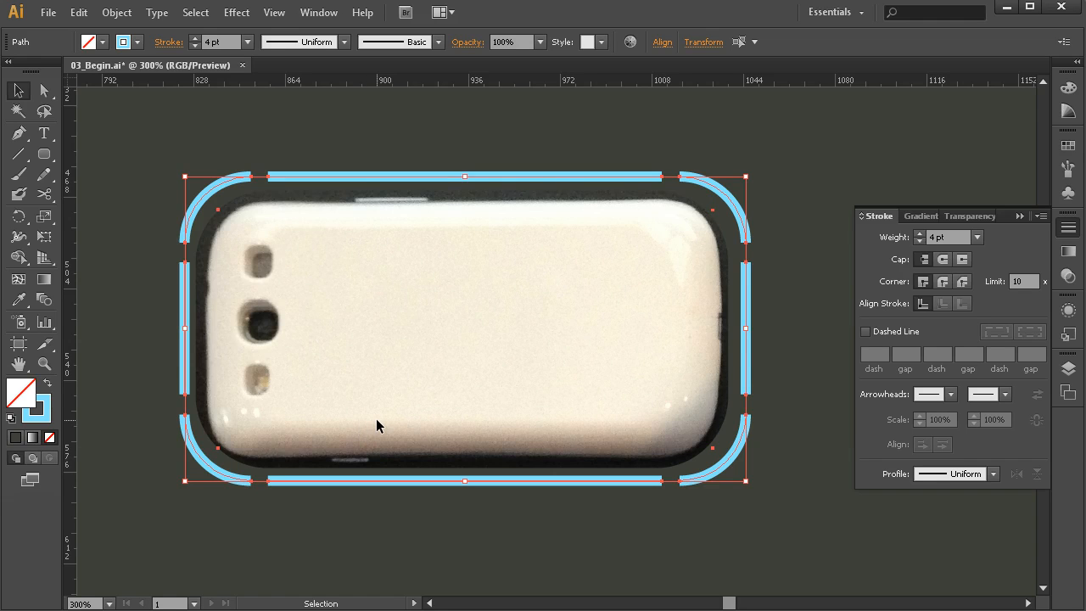
click(943, 259)
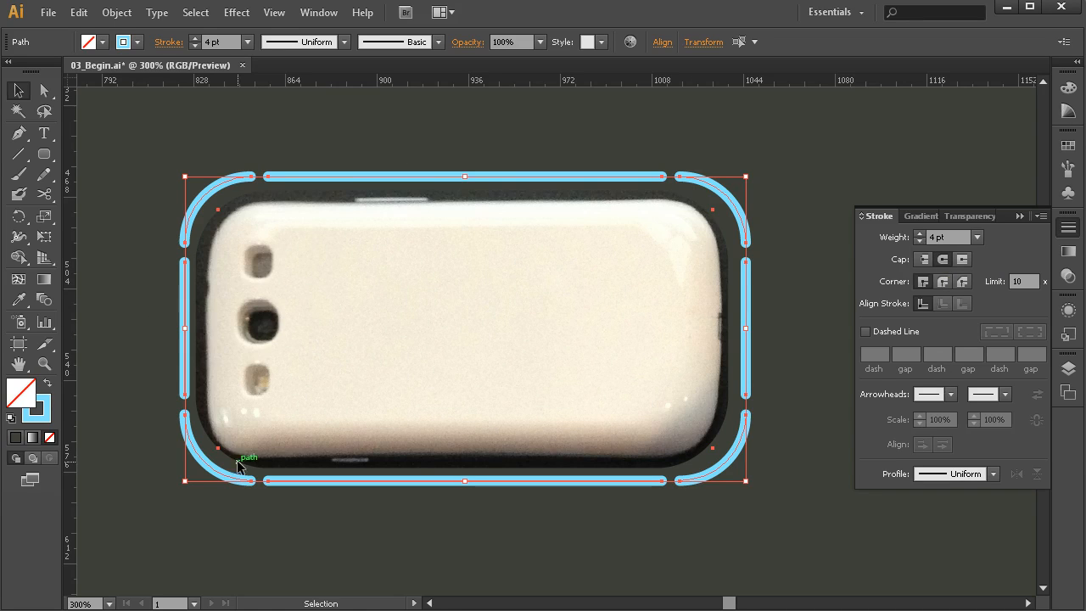
click(810, 308)
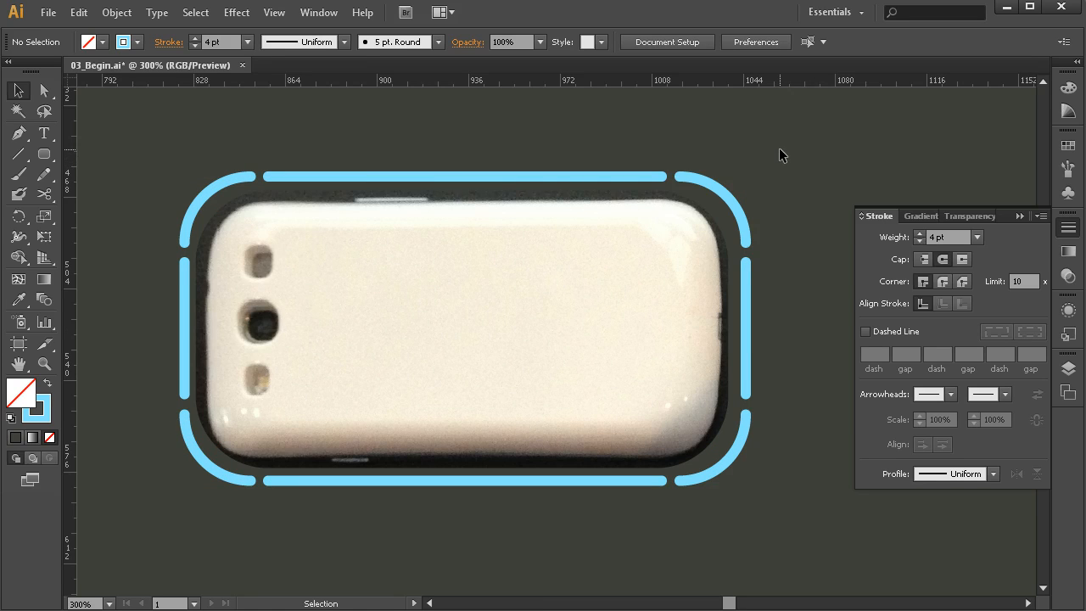
- Set the stroke weight of the outline's four rounded corner pieces to 5 pt and deselect them
drag(779, 151, 657, 194)
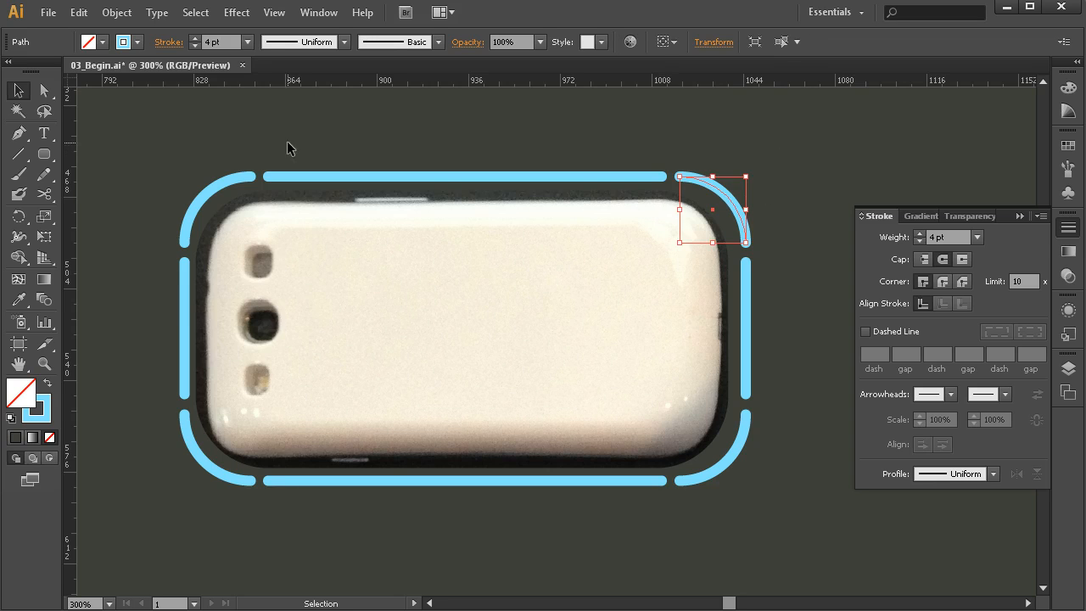
drag(165, 165, 204, 198)
drag(158, 519, 208, 449)
drag(760, 519, 714, 448)
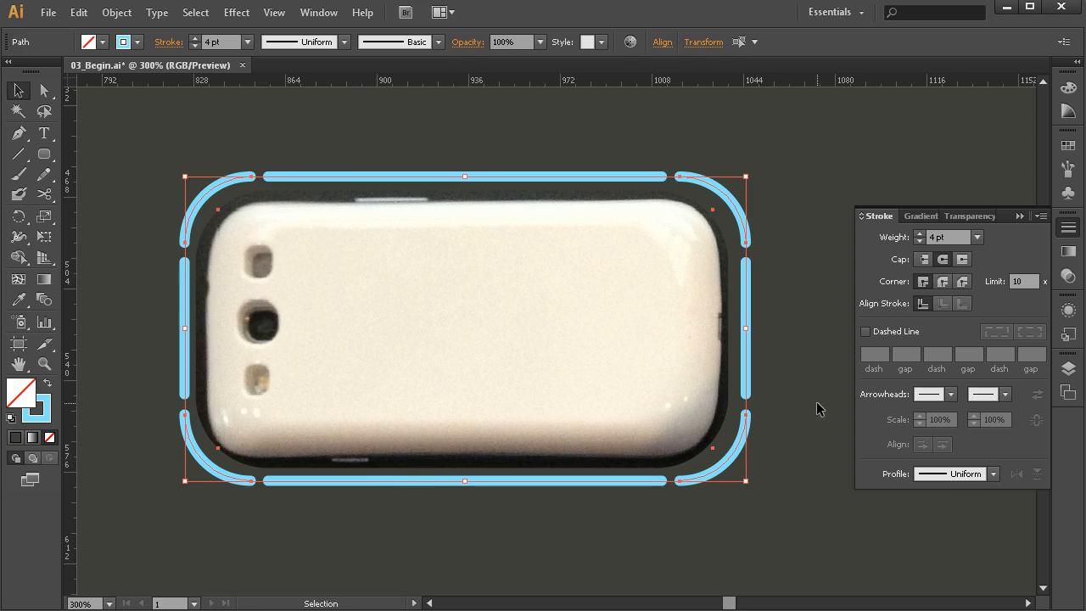
click(920, 234)
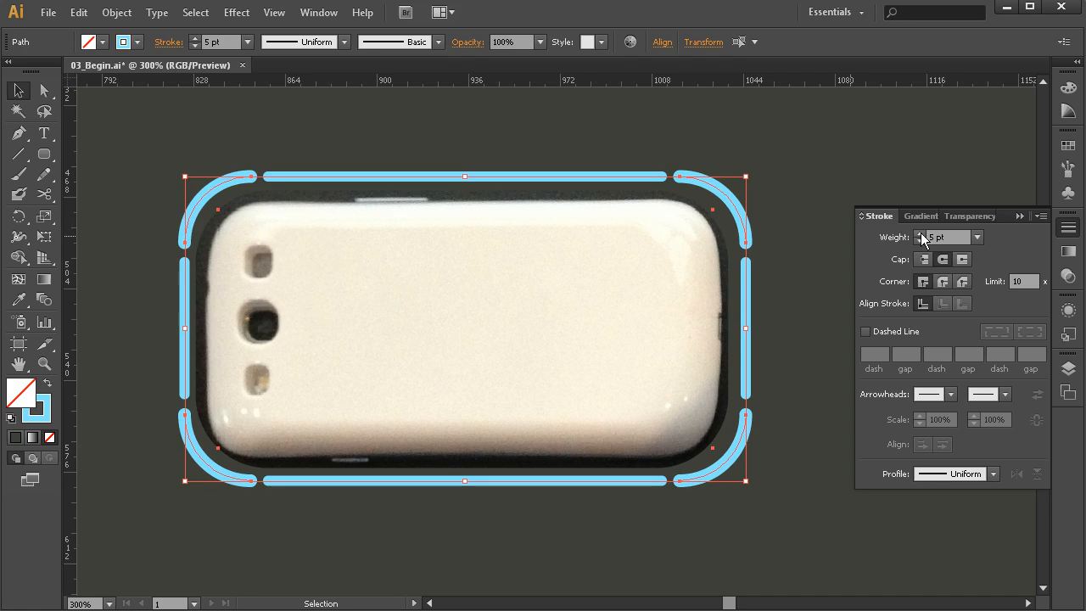
click(784, 293)
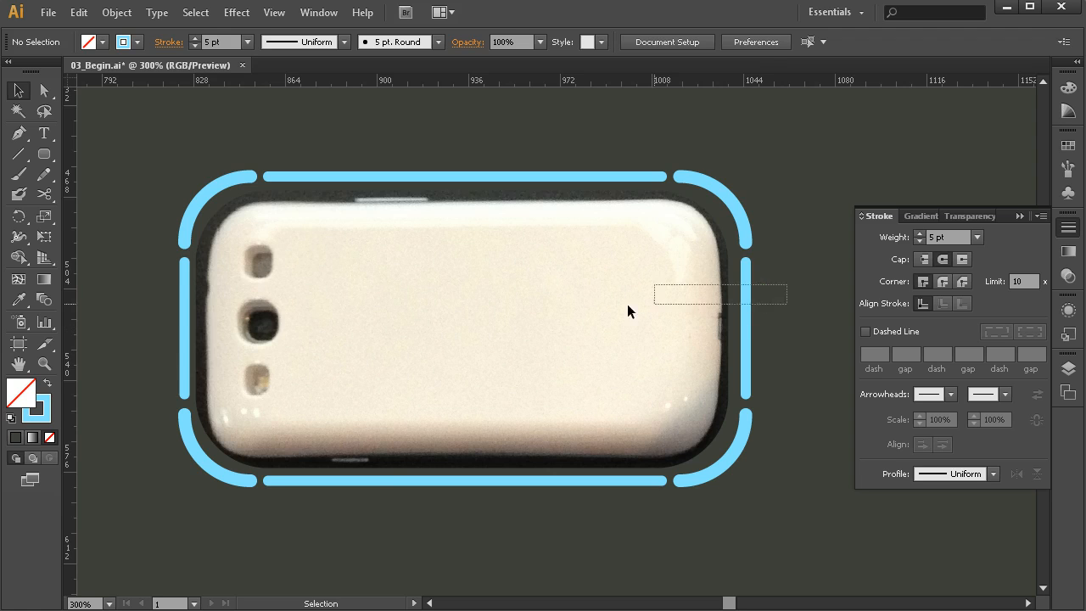
- Set the stroke weight of the outline's four straight segments to 3 pt and deselect them
drag(758, 294, 161, 314)
drag(484, 129, 373, 516)
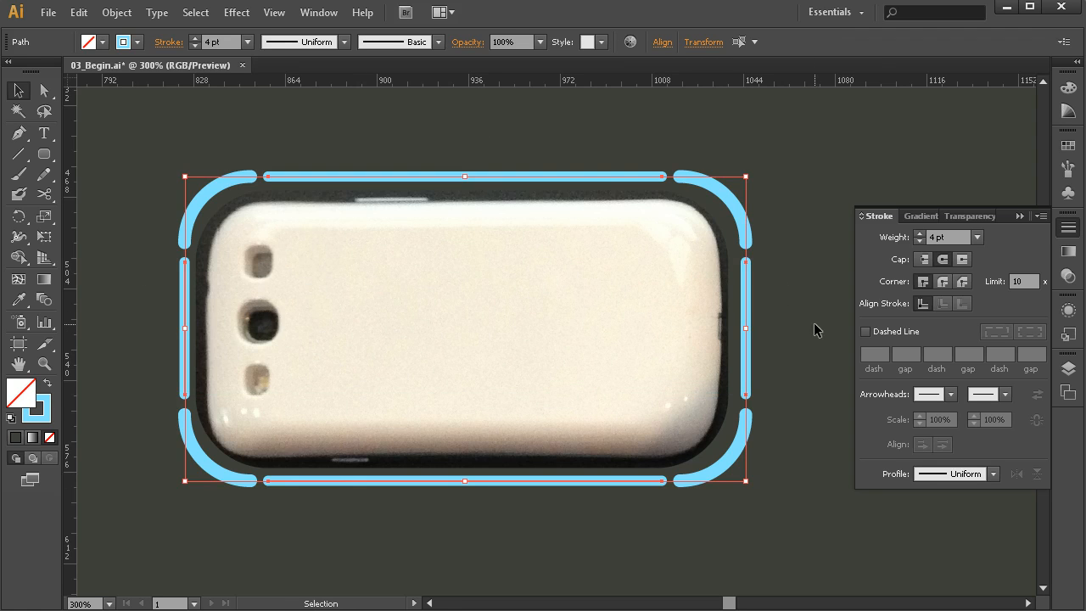
click(920, 241)
click(759, 159)
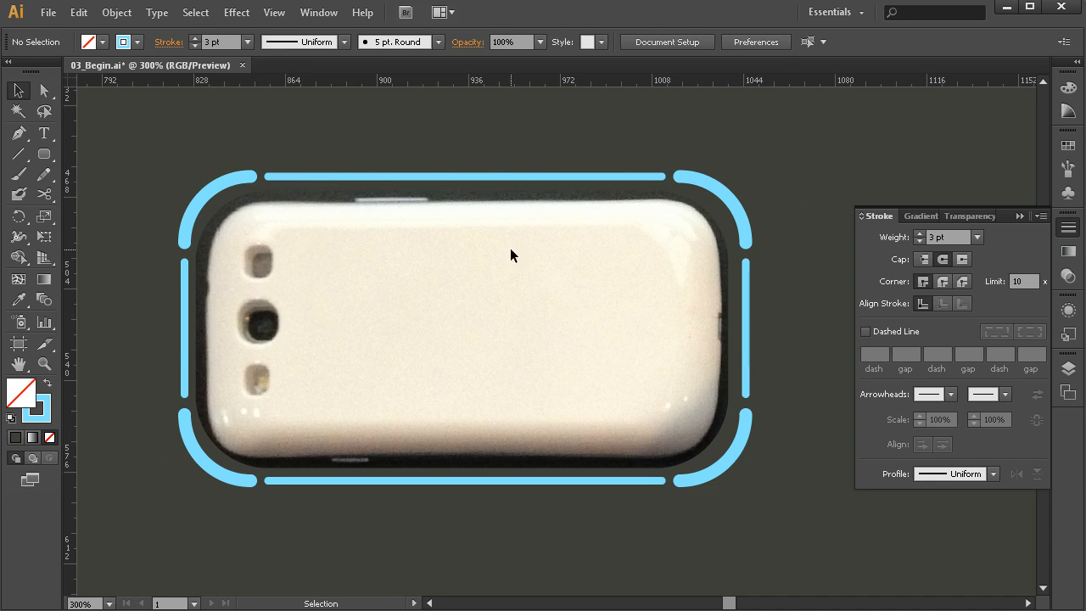
- Shorten the upper and lower straight segments, then both side segments, slightly, keeping each pair centred between the rounded corners, and deselect them
drag(477, 184, 348, 552)
drag(266, 328, 275, 329)
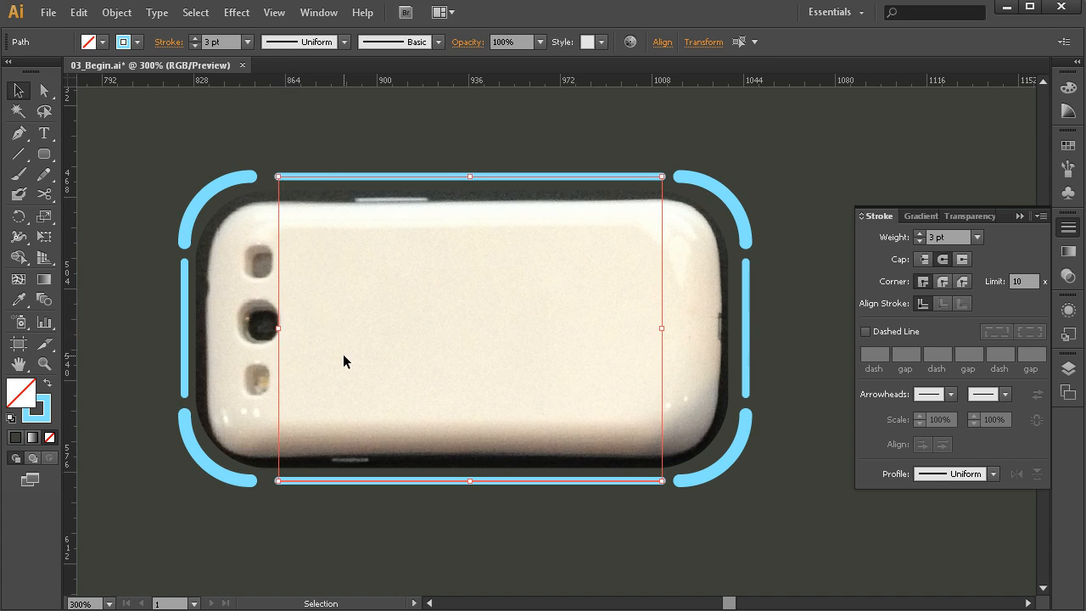
drag(776, 302, 68, 340)
key(space)
drag(662, 358, 398, 364)
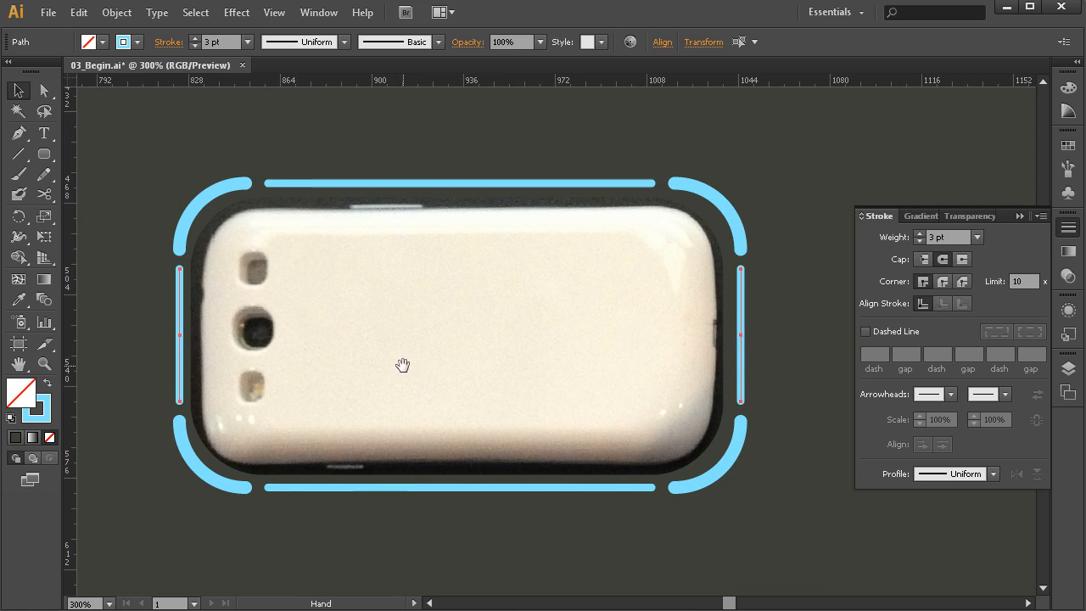
drag(461, 268, 461, 278)
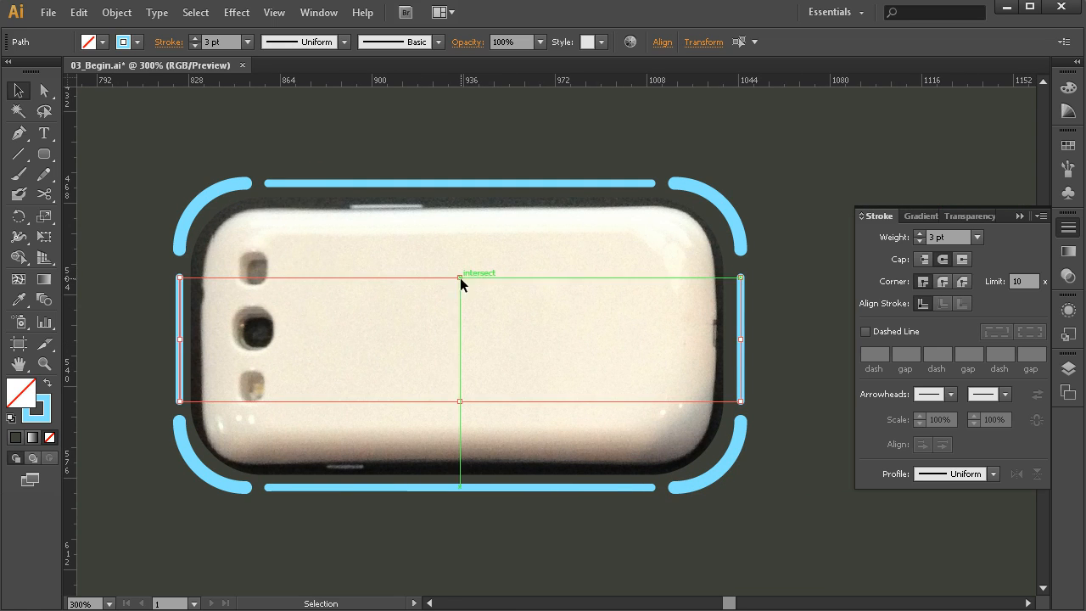
key(Up)
key(Up)
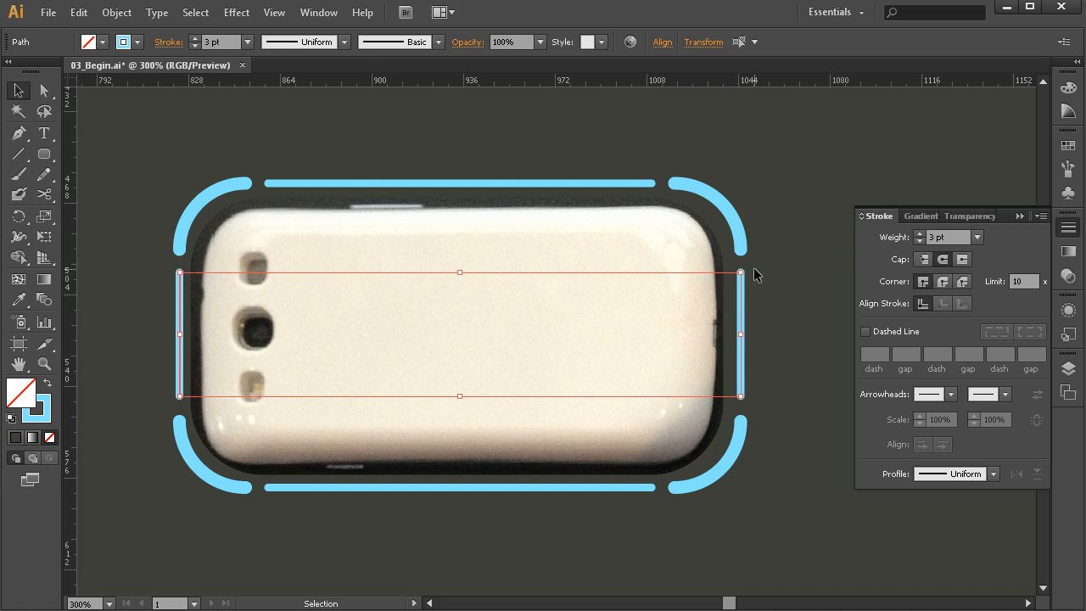
click(793, 268)
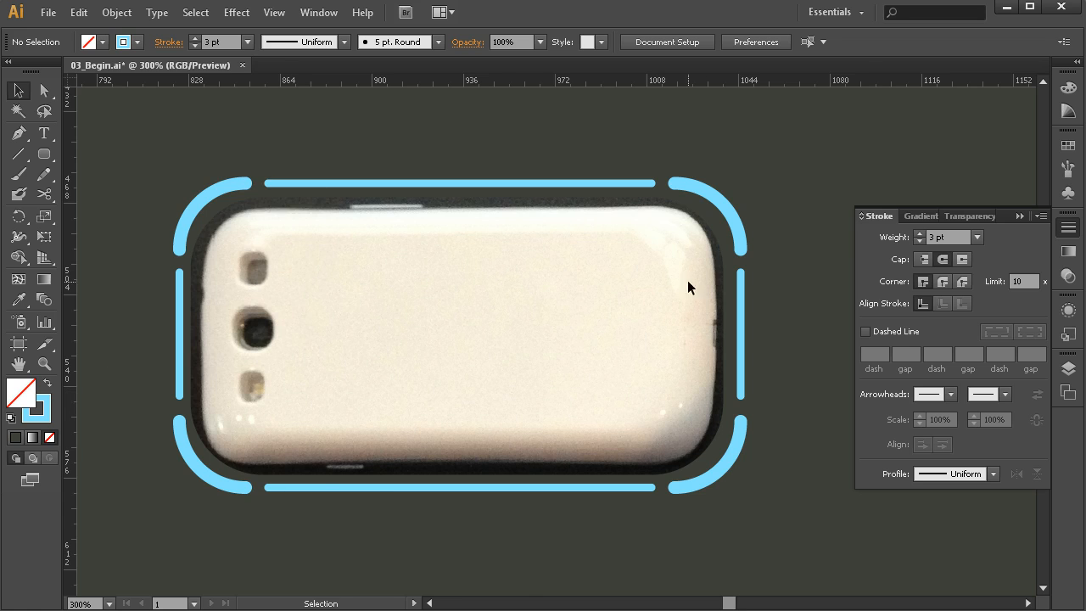
- Examine the outlined phone against the whole artboard at 33.33% magnification
key(z)
alt+click(552, 308)
alt+click(508, 340)
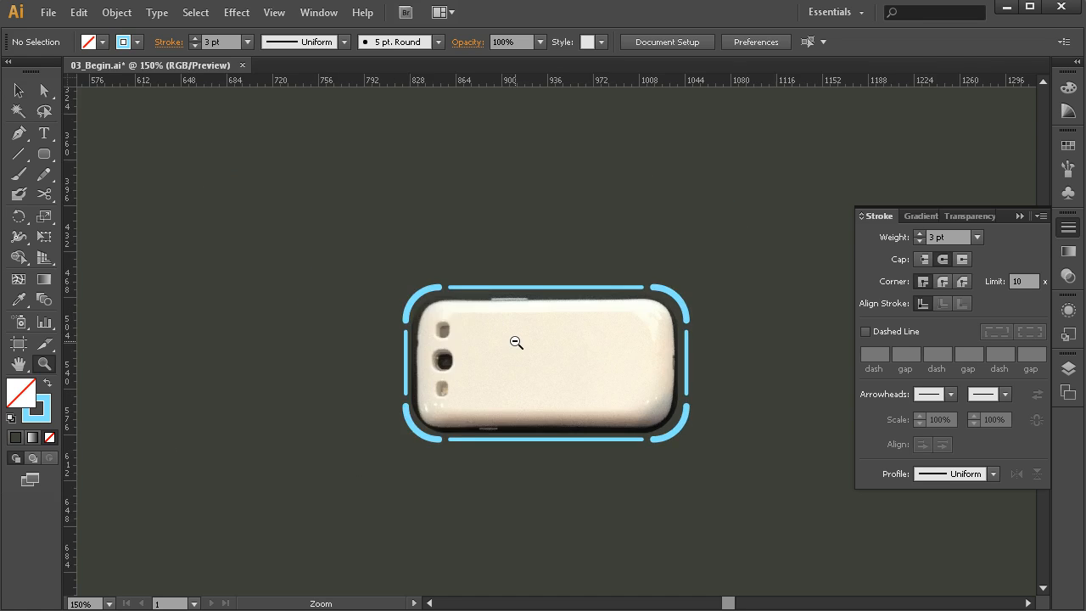
alt+click(519, 345)
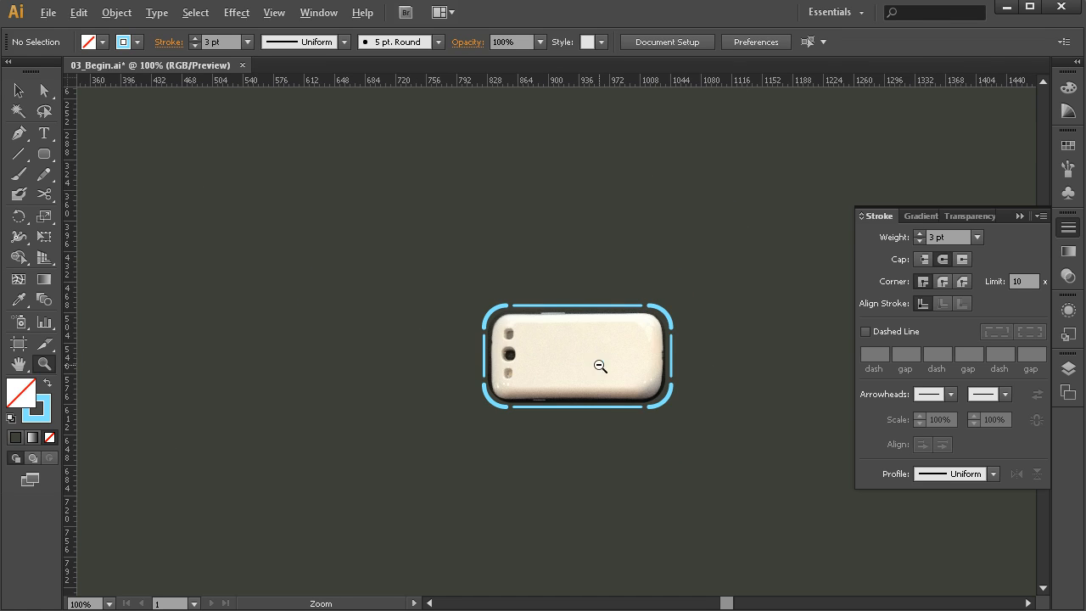
alt+click(598, 365)
alt+click(586, 369)
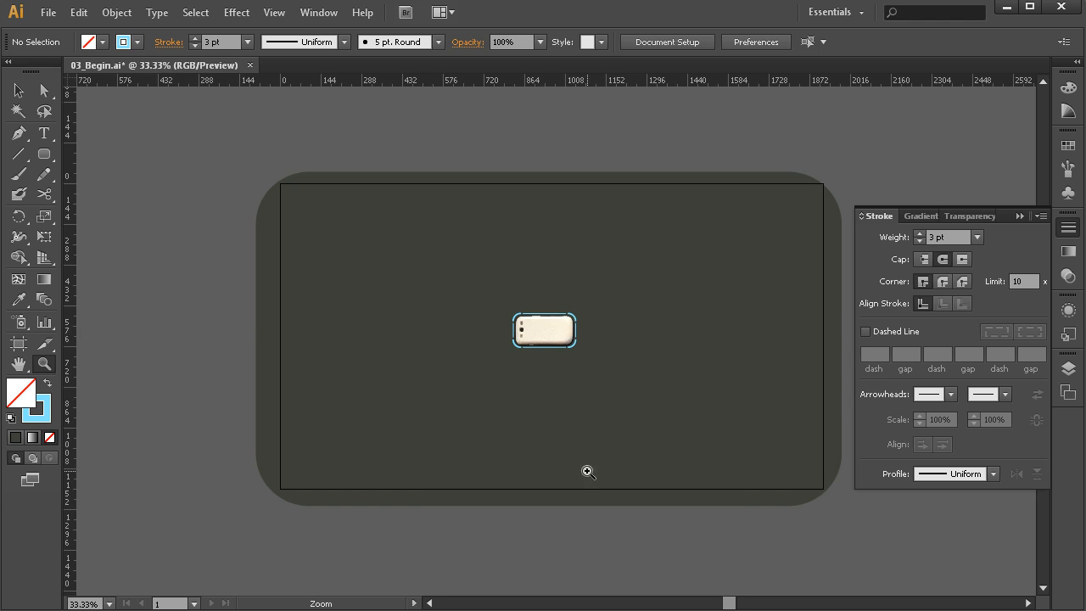